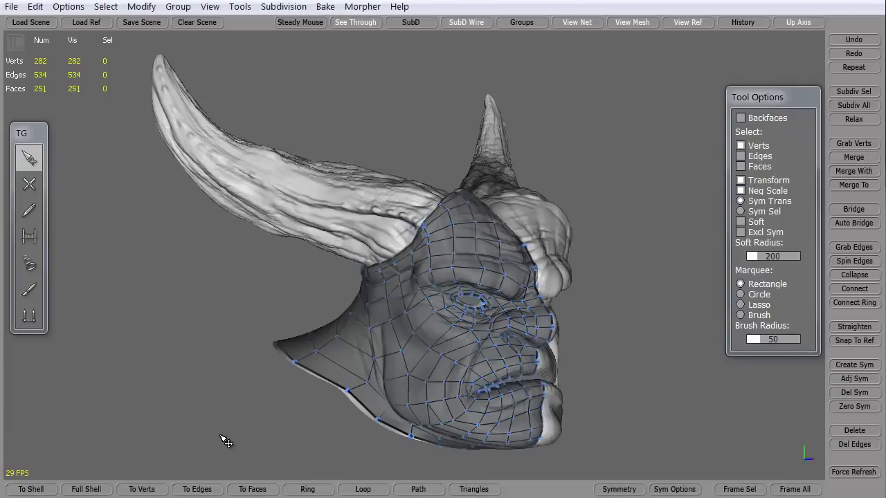
# Turn the head and lay new vertices along the left horn's upper side from base to tip.
pyautogui.moveTo(226, 438); pyautogui.dragTo(233, 365, button='middle')
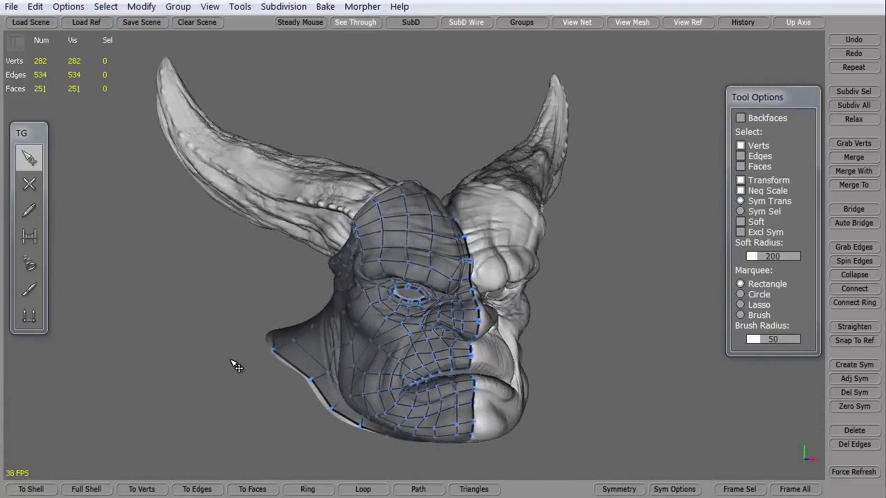
pyautogui.moveTo(291, 277); pyautogui.dragTo(297, 304, button='middle')
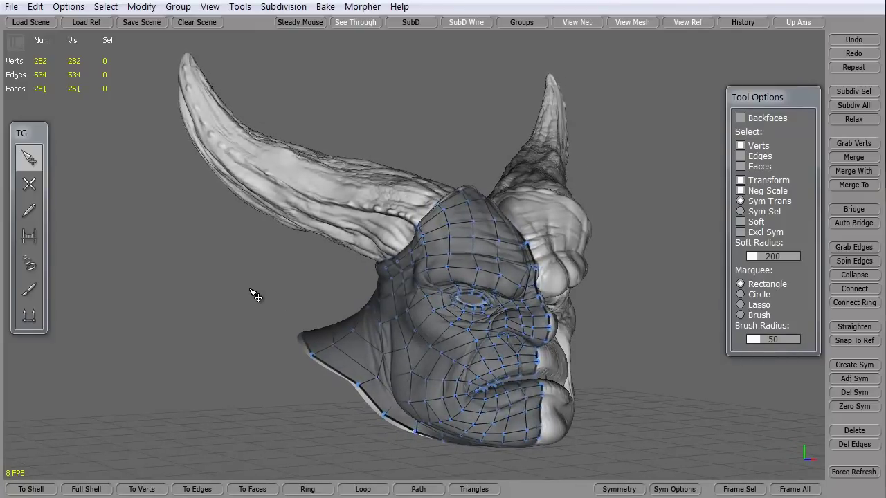
pyautogui.moveTo(253, 295); pyautogui.dragTo(311, 279, button='middle')
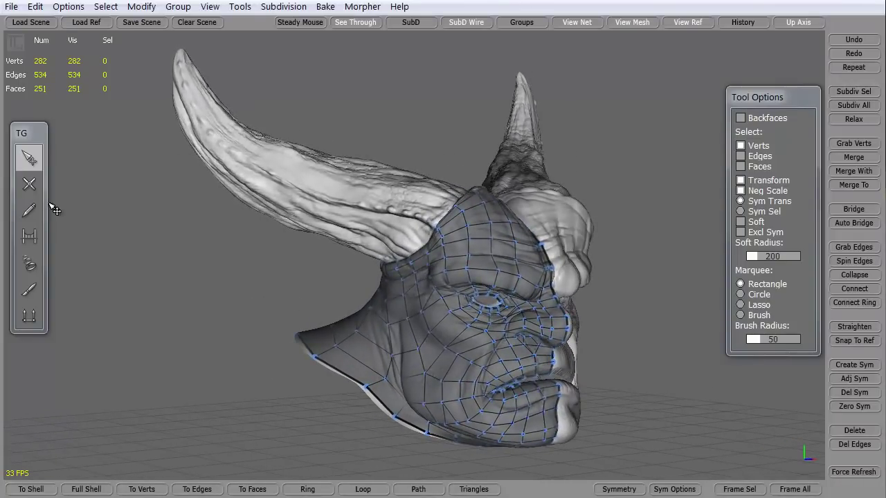
pyautogui.click(27, 184)
pyautogui.click(442, 201)
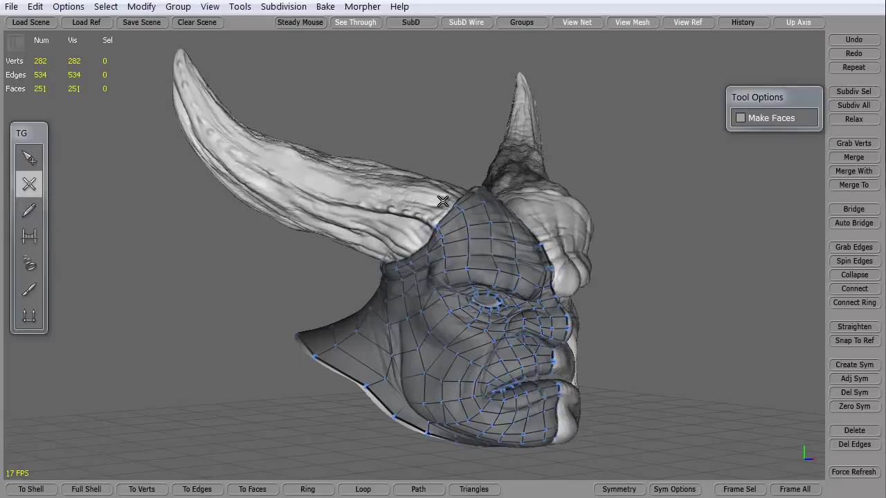
pyautogui.click(401, 189)
pyautogui.click(344, 178)
pyautogui.click(289, 166)
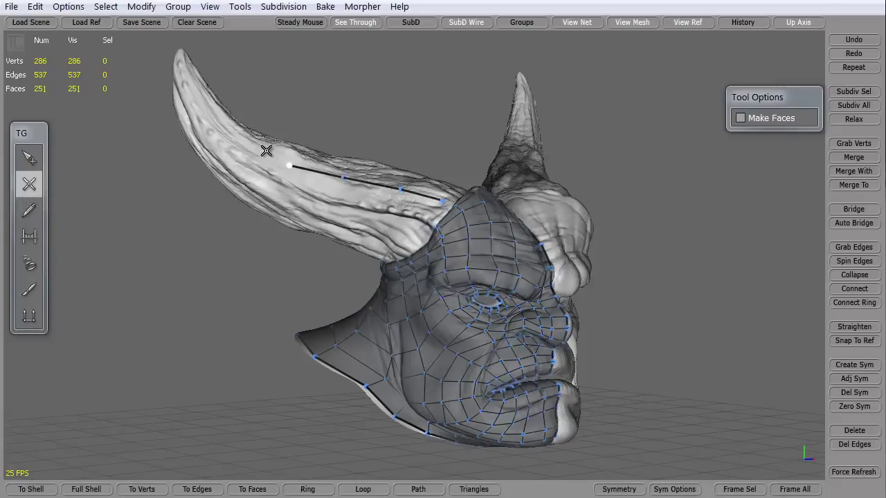
pyautogui.click(242, 140)
pyautogui.click(222, 120)
pyautogui.click(182, 61)
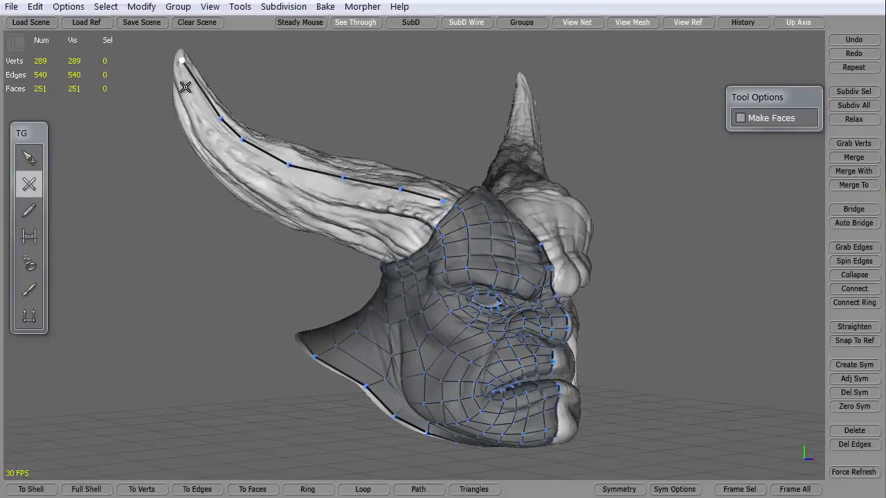
# Place vertices down the horn's lower side and join the outline back to the head mesh.
pyautogui.click(177, 69)
pyautogui.click(206, 129)
pyautogui.click(232, 160)
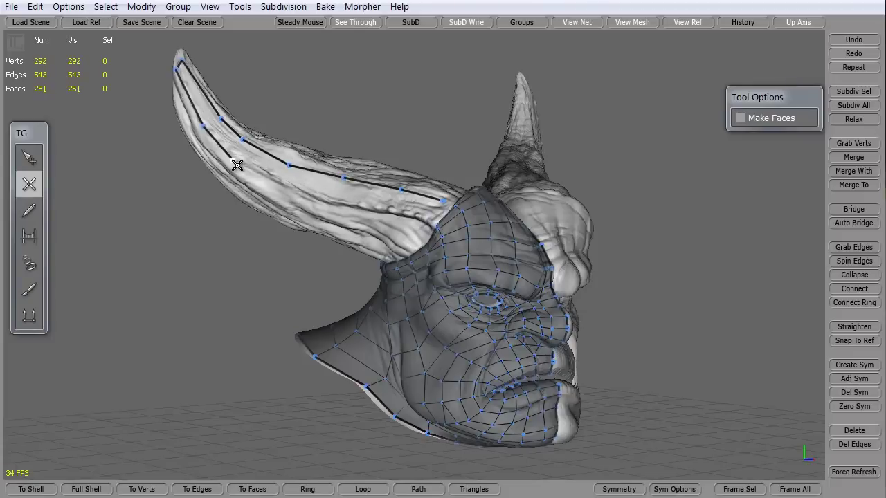
pyautogui.click(284, 191)
pyautogui.click(338, 209)
pyautogui.click(386, 220)
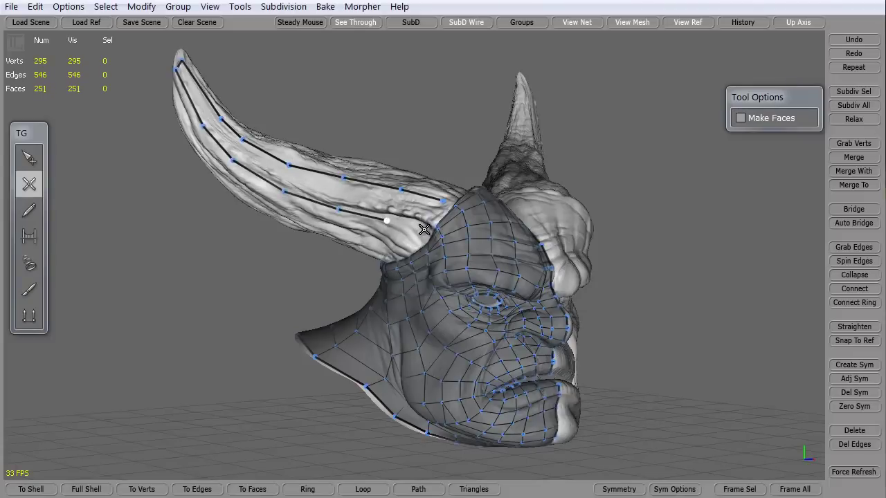
pyautogui.click(423, 228)
pyautogui.click(443, 200)
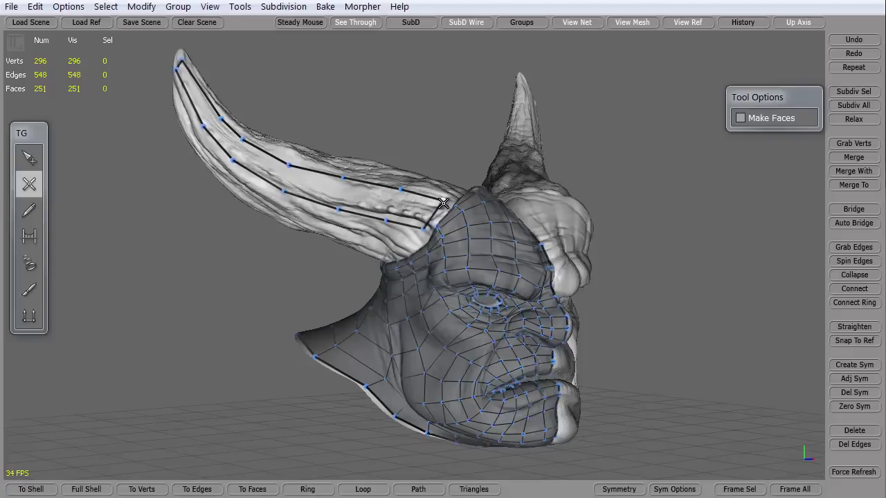
# Bridge the two vertex lines into six quad faces running along the horn.
pyautogui.click(29, 236)
pyautogui.click(391, 208)
pyautogui.click(332, 188)
pyautogui.click(287, 178)
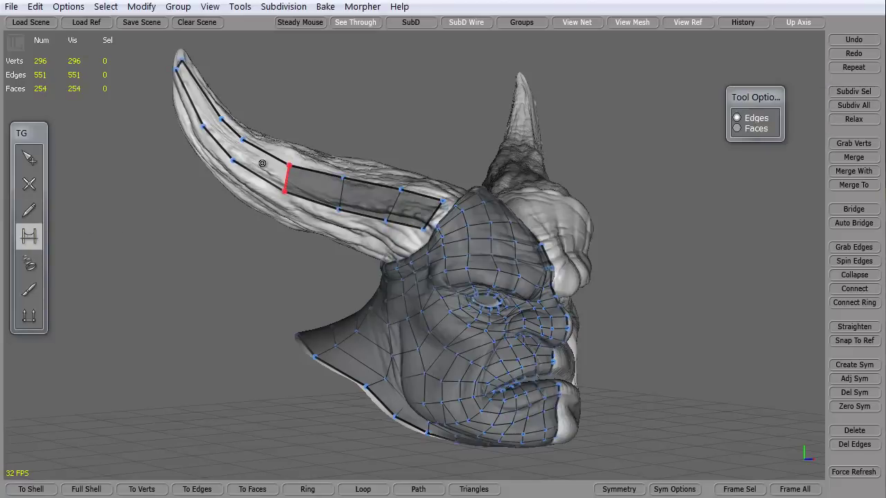
pyautogui.click(236, 151)
pyautogui.click(211, 124)
pyautogui.moveTo(211, 124); pyautogui.dragTo(146, 252, button='middle')
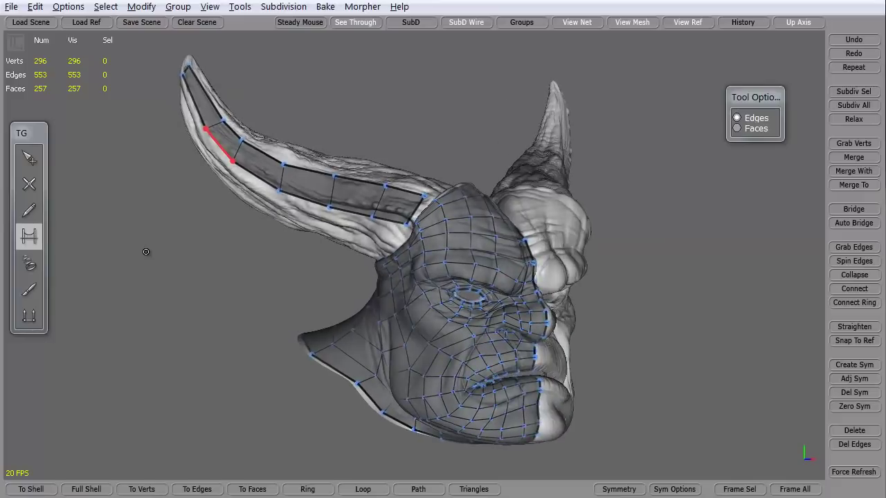
pyautogui.click(29, 158)
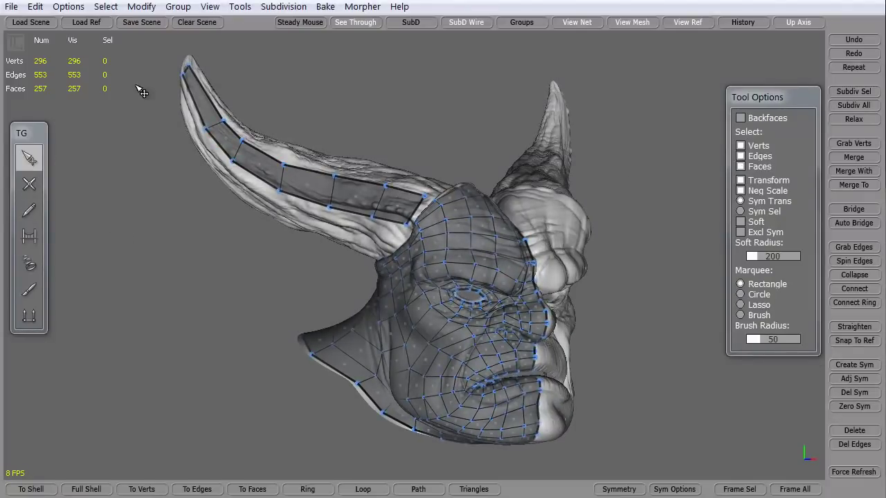
# Marquee-select the horn face strip and delete it, returning the mesh to 251 faces.
pyautogui.moveTo(129, 54); pyautogui.dragTo(407, 233)
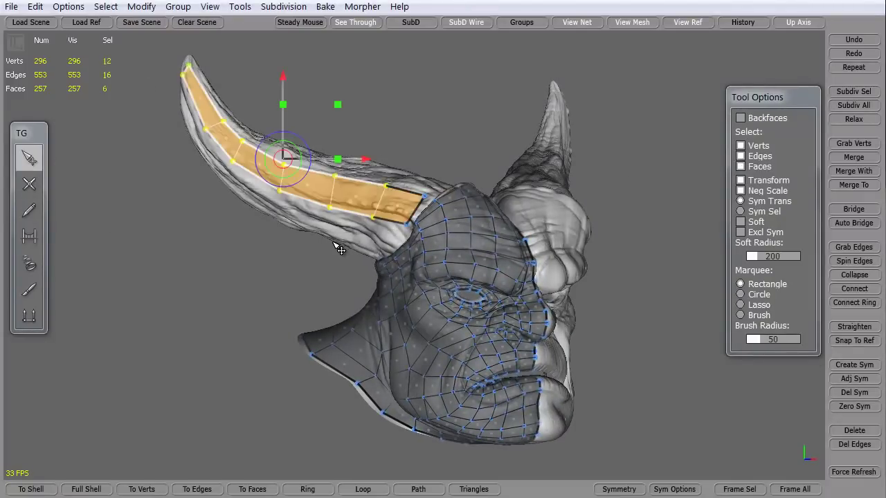
pyautogui.press('Delete')
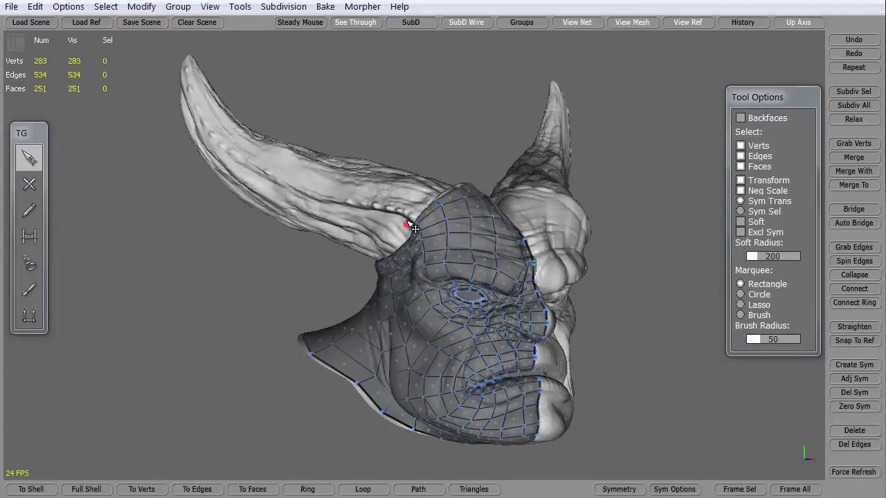
pyautogui.moveTo(242, 348); pyautogui.dragTo(269, 309, button='right')
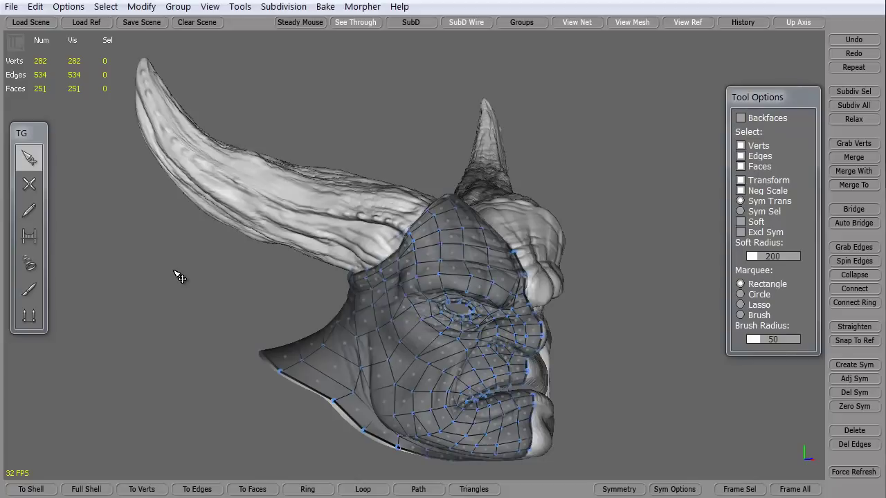
# Pick the Tubes tool and lower its division count while checking the head.
pyautogui.click(31, 263)
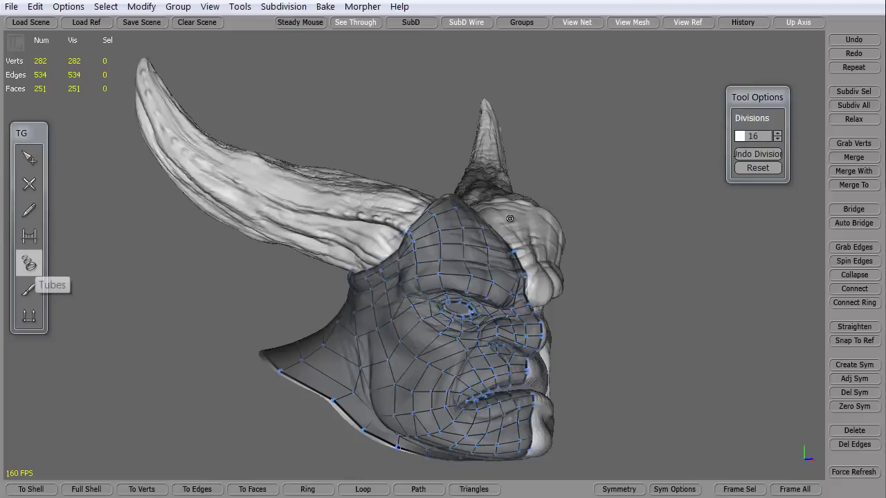
pyautogui.click(777, 139)
pyautogui.click(777, 139)
pyautogui.click(777, 139)
pyautogui.click(777, 139)
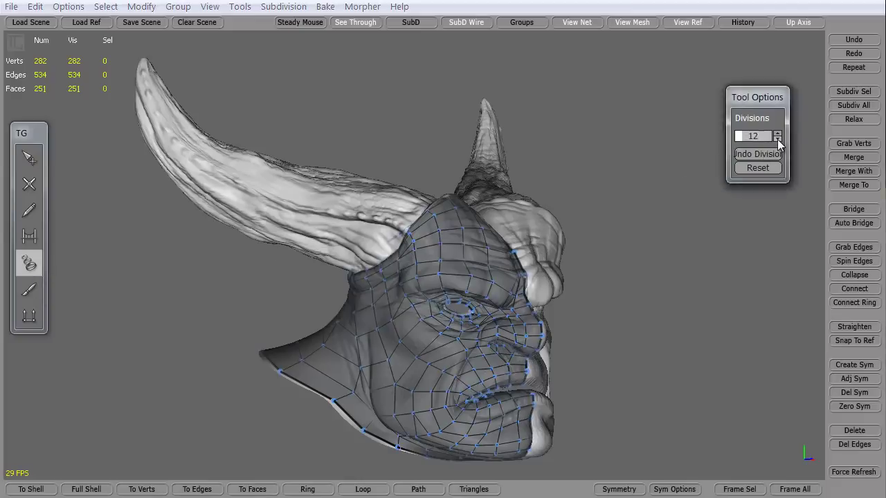
pyautogui.click(777, 139)
pyautogui.click(777, 139)
pyautogui.click(777, 139)
pyautogui.click(777, 139)
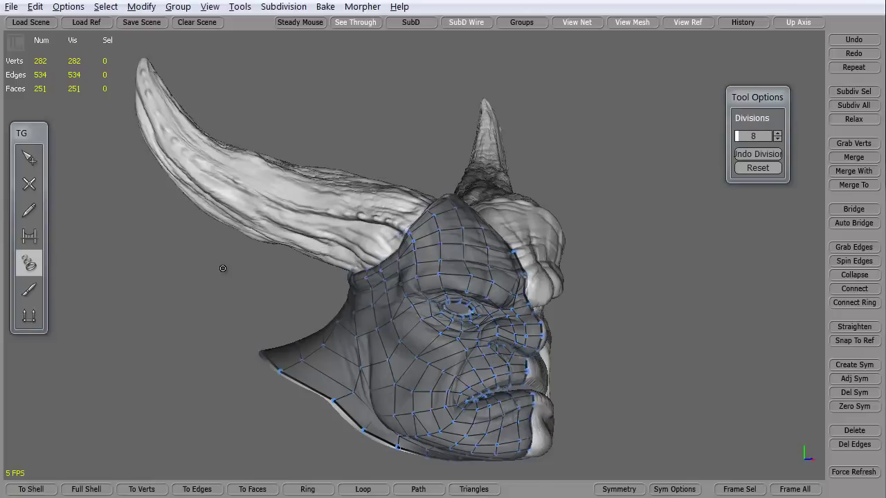
pyautogui.moveTo(223, 268); pyautogui.dragTo(549, 225, button='middle')
pyautogui.moveTo(626, 222); pyautogui.dragTo(427, 297, button='middle')
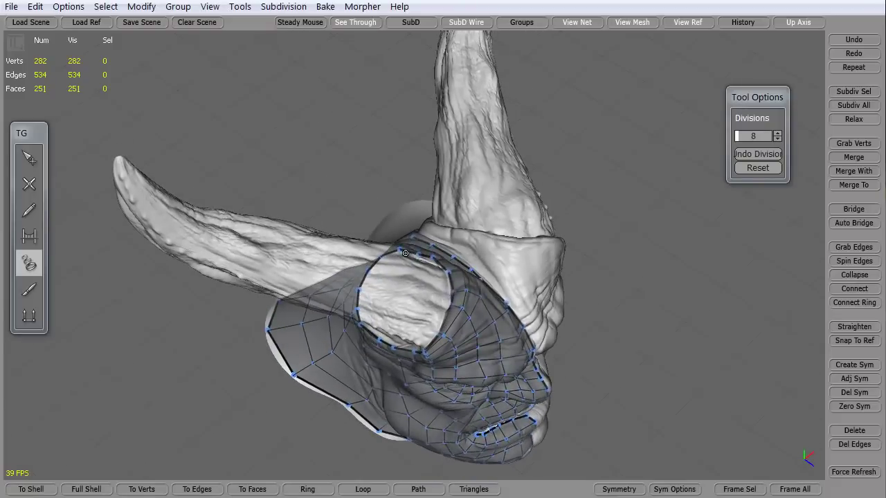
pyautogui.moveTo(236, 394); pyautogui.dragTo(220, 250, button='middle')
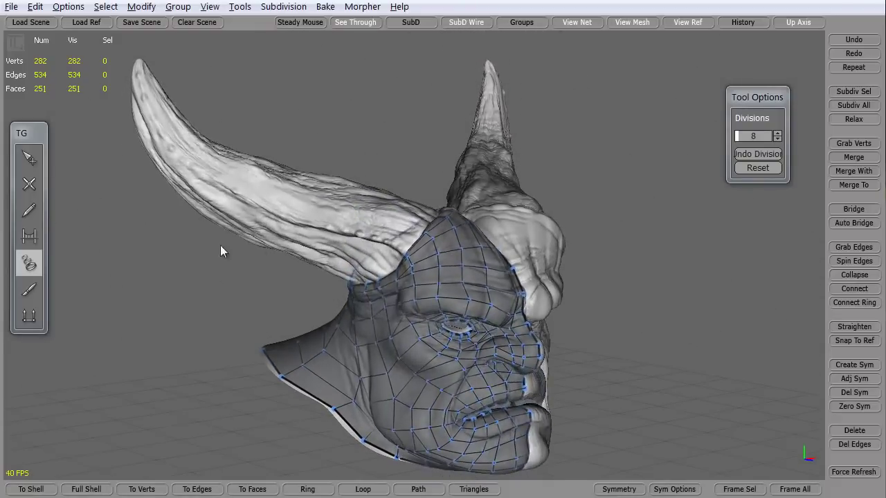
# Raise the tube divisions back to 16 and look the head over from several angles.
pyautogui.click(778, 133)
pyautogui.click(778, 133)
pyautogui.click(778, 133)
pyautogui.click(777, 133)
pyautogui.click(778, 133)
pyautogui.moveTo(256, 300); pyautogui.dragTo(254, 270, button='middle')
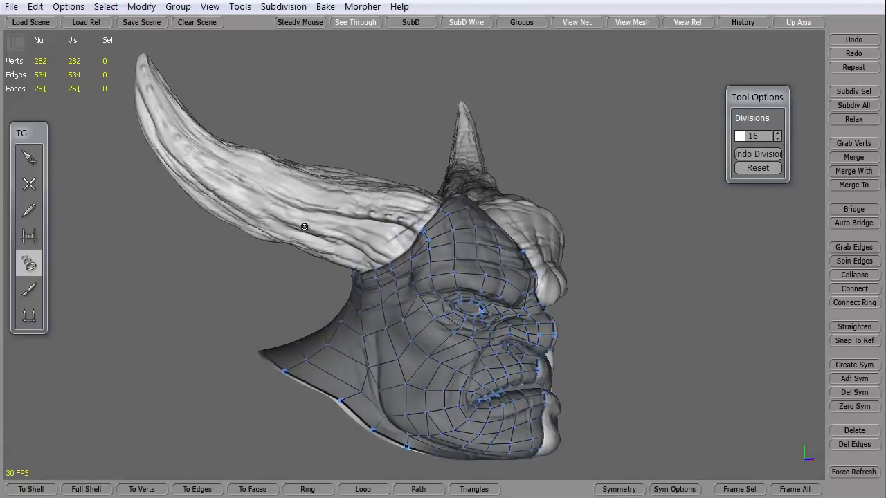
pyautogui.moveTo(138, 264); pyautogui.dragTo(268, 305, button='middle')
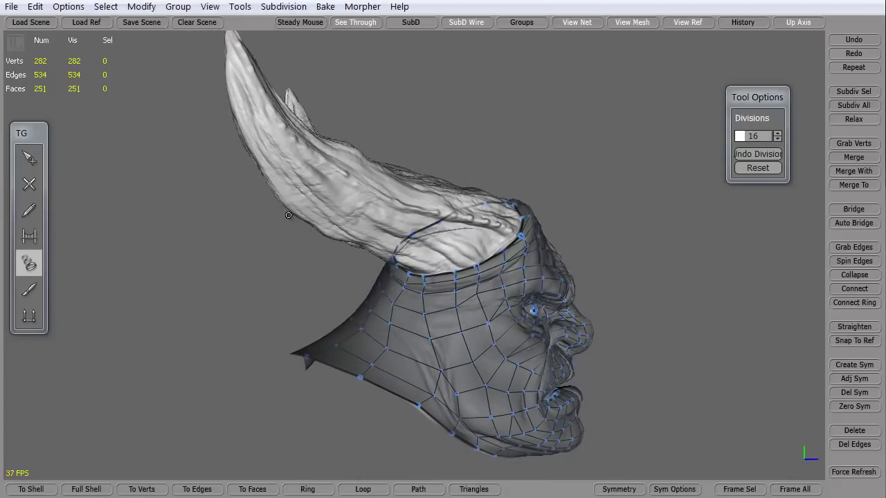
pyautogui.moveTo(454, 113); pyautogui.dragTo(455, 181, button='middle')
pyautogui.moveTo(357, 238); pyautogui.dragTo(433, 323, button='middle')
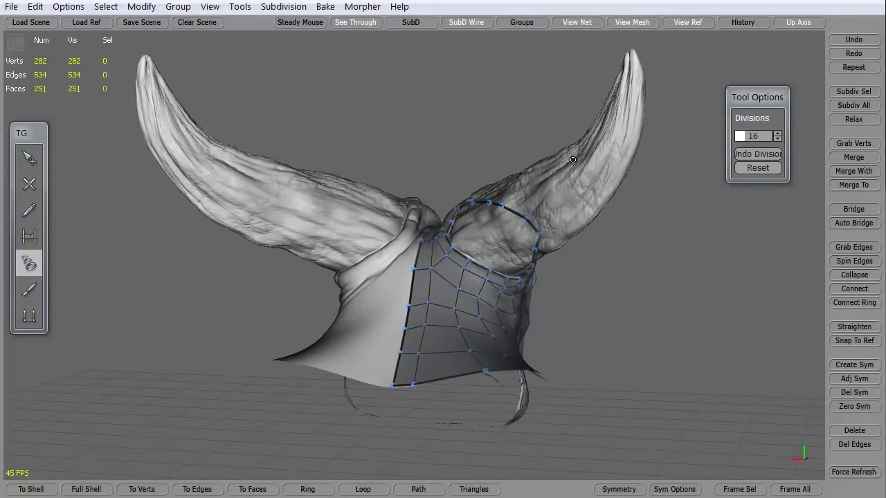
pyautogui.moveTo(650, 346); pyautogui.dragTo(227, 292, button='middle')
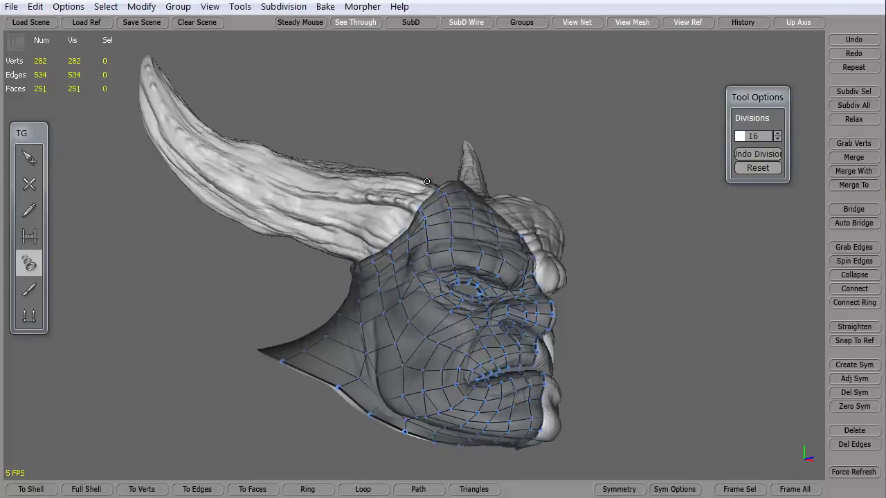
# Draw five tube guide strokes across the left horn from its base to the tip.
pyautogui.moveTo(427, 181); pyautogui.dragTo(337, 271)
pyautogui.moveTo(365, 155); pyautogui.dragTo(294, 253)
pyautogui.moveTo(304, 167); pyautogui.dragTo(251, 247)
pyautogui.moveTo(218, 216); pyautogui.dragTo(218, 216)
pyautogui.moveTo(202, 164); pyautogui.dragTo(181, 192)
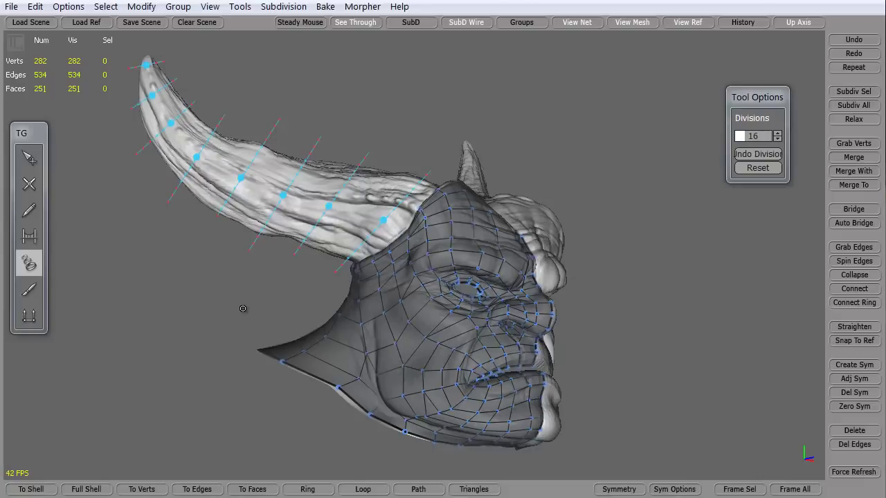
pyautogui.moveTo(230, 299)
pyautogui.keyDown('alt'); pyautogui.mouseDown(button='middle')
pyautogui.moveTo(436, 316)
pyautogui.moveTo(242, 295)
pyautogui.moveTo(491, 305)
pyautogui.moveTo(589, 320)
pyautogui.moveTo(353, 332)
pyautogui.moveTo(222, 291)
pyautogui.moveTo(240, 298)
pyautogui.moveTo(228, 297)
pyautogui.mouseUp(button='middle'); pyautogui.keyUp('alt')
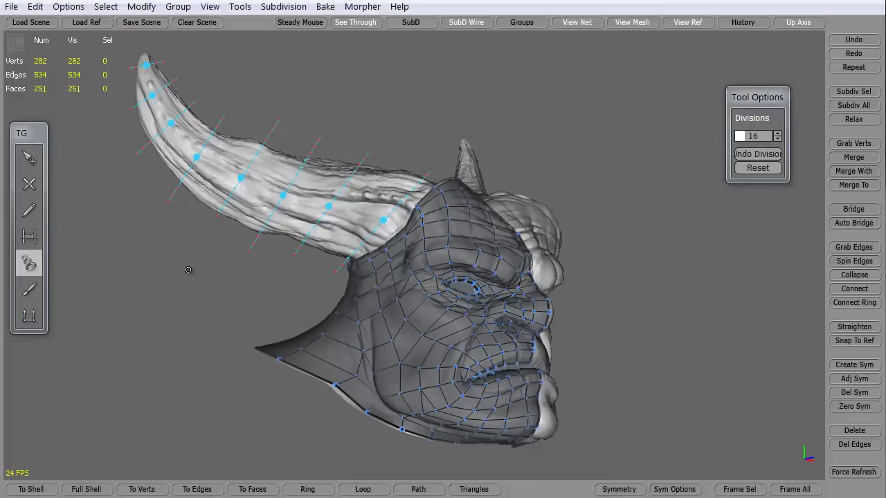
# Generate the 16-sided horn tube and orbit around the head to inspect it.
pyautogui.press('Return')
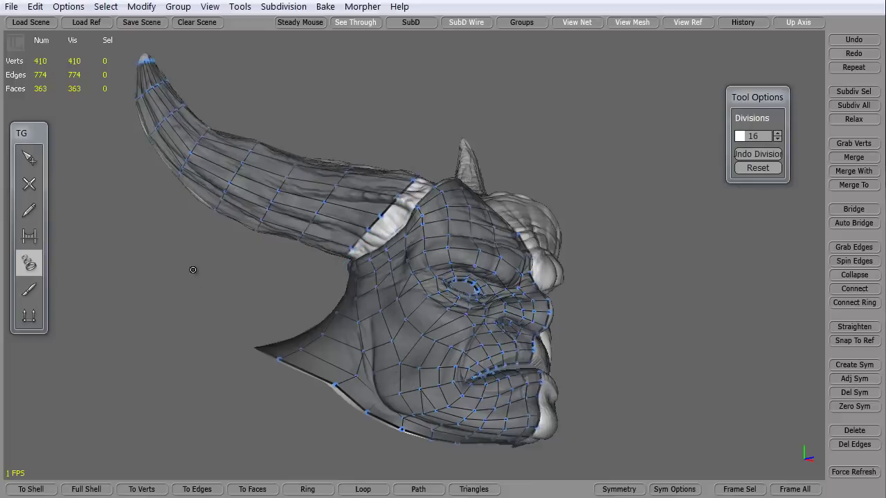
pyautogui.moveTo(200, 264); pyautogui.dragTo(128, 234, button='middle')
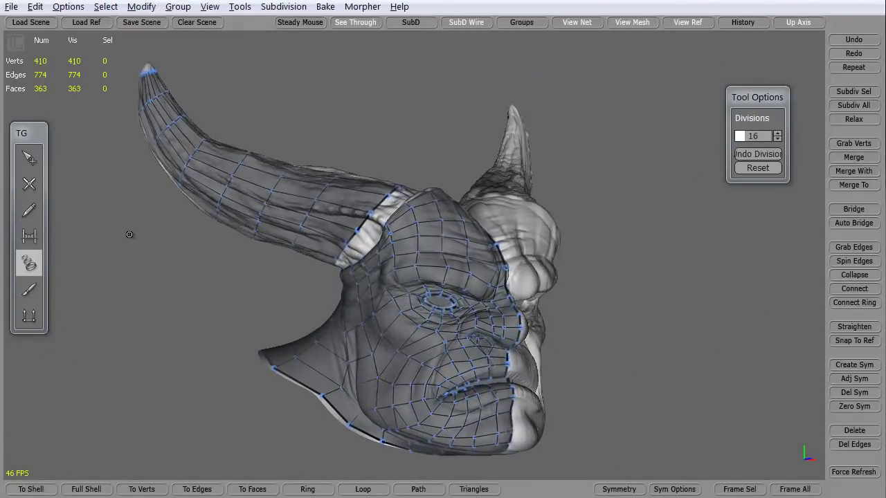
pyautogui.moveTo(181, 275); pyautogui.dragTo(313, 377, button='middle')
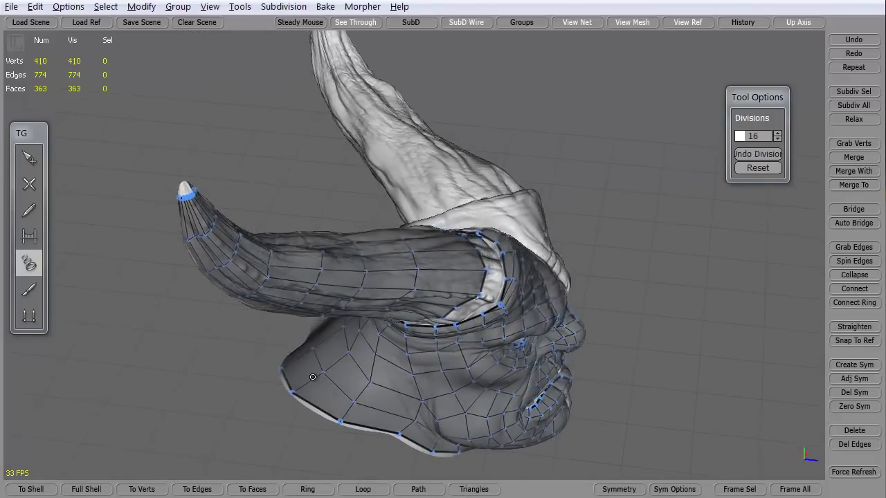
pyautogui.moveTo(168, 256); pyautogui.dragTo(401, 219, button='middle')
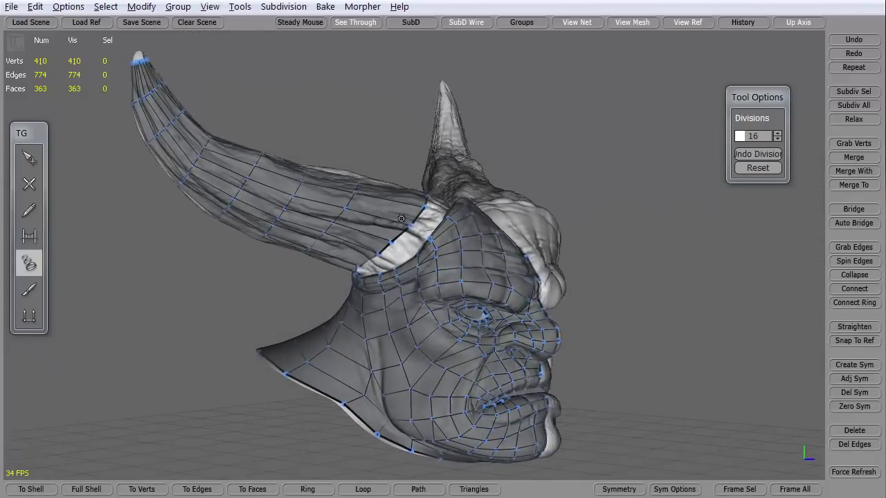
pyautogui.moveTo(185, 298); pyautogui.dragTo(406, 200, button='middle')
pyautogui.moveTo(264, 284); pyautogui.dragTo(229, 286, button='middle')
# Undo the horn tube and return to the Tubes tool.
pyautogui.hotkey('ctrl', 'z')
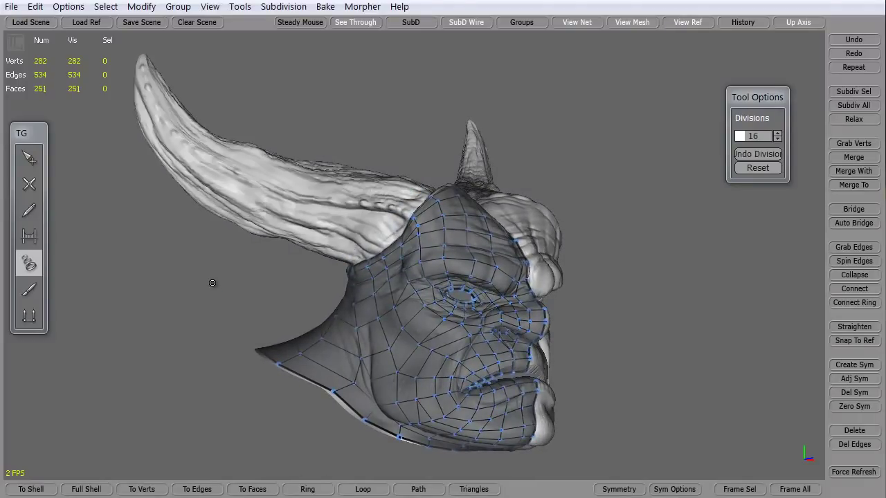
pyautogui.moveTo(215, 271); pyautogui.dragTo(245, 299, button='middle')
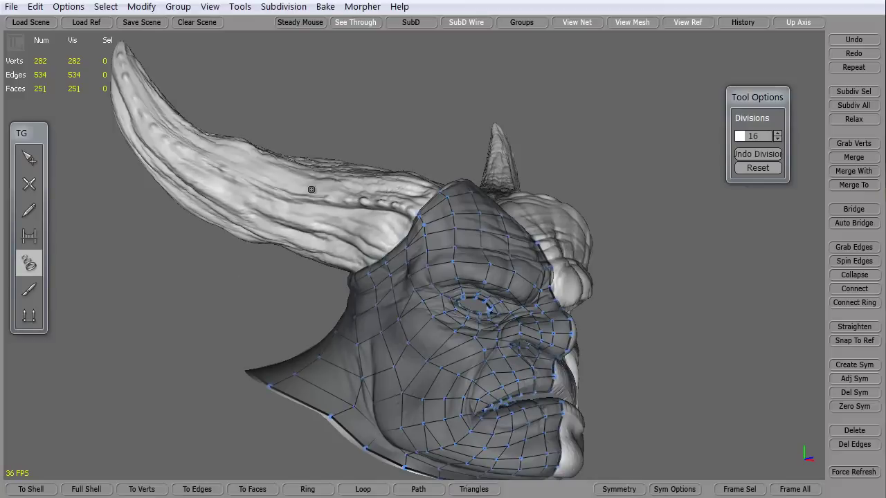
pyautogui.click(29, 158)
pyautogui.click(29, 263)
# Draw six cross-section strokes across the left horn from base to tip.
pyautogui.moveTo(433, 163); pyautogui.dragTo(331, 284)
pyautogui.moveTo(388, 137); pyautogui.dragTo(299, 261)
pyautogui.moveTo(324, 104); pyautogui.dragTo(250, 256)
pyautogui.moveTo(250, 104); pyautogui.dragTo(191, 235)
pyautogui.moveTo(183, 128); pyautogui.dragTo(140, 180)
pyautogui.moveTo(105, 131)
pyautogui.mouseDown()
pyautogui.moveTo(161, 101)
pyautogui.moveTo(192, 72)
pyautogui.moveTo(157, 51)
pyautogui.mouseUp()
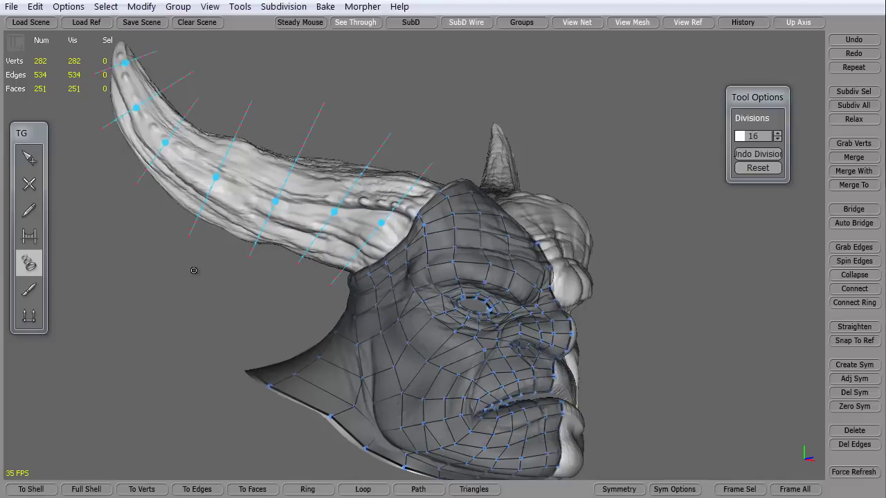
# Generate the horn tube, hide the reference sculpt, inspect the twisted result and delete it.
pyautogui.press('Return')
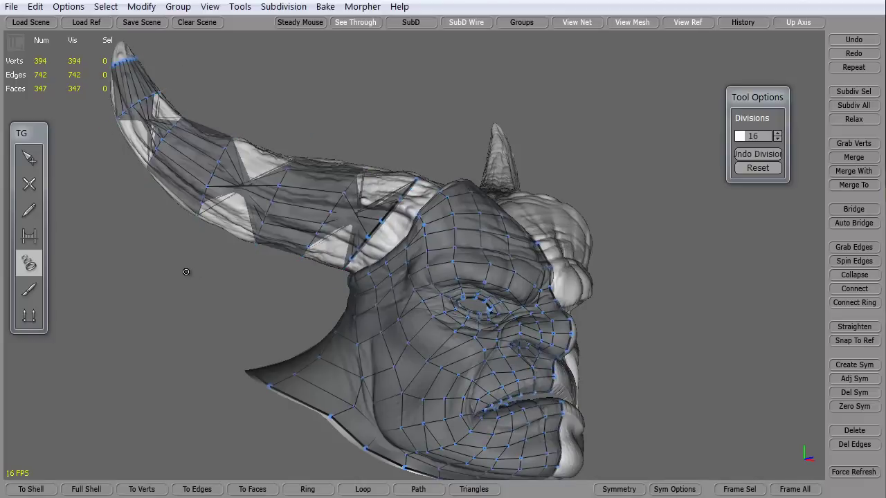
pyautogui.moveTo(212, 295); pyautogui.dragTo(161, 365, button='right')
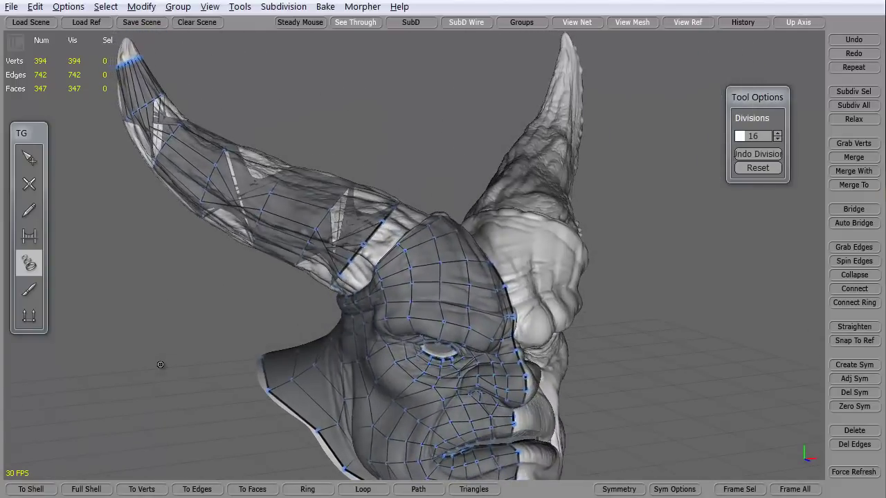
pyautogui.click(688, 22)
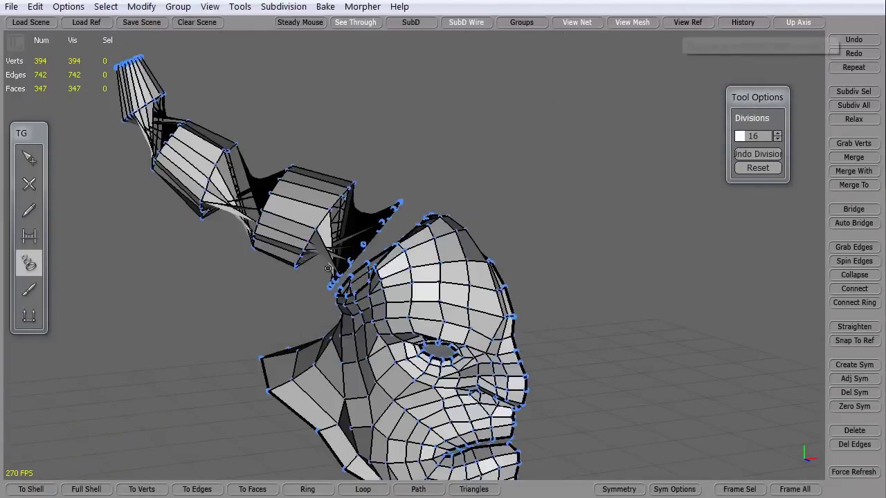
pyautogui.moveTo(329, 269)
pyautogui.mouseDown(button='right')
pyautogui.moveTo(221, 300)
pyautogui.moveTo(277, 240)
pyautogui.moveTo(379, 229)
pyautogui.moveTo(258, 281)
pyautogui.moveTo(206, 278)
pyautogui.moveTo(218, 220)
pyautogui.mouseUp(button='right')
pyautogui.moveTo(247, 188); pyautogui.dragTo(186, 299, button='right')
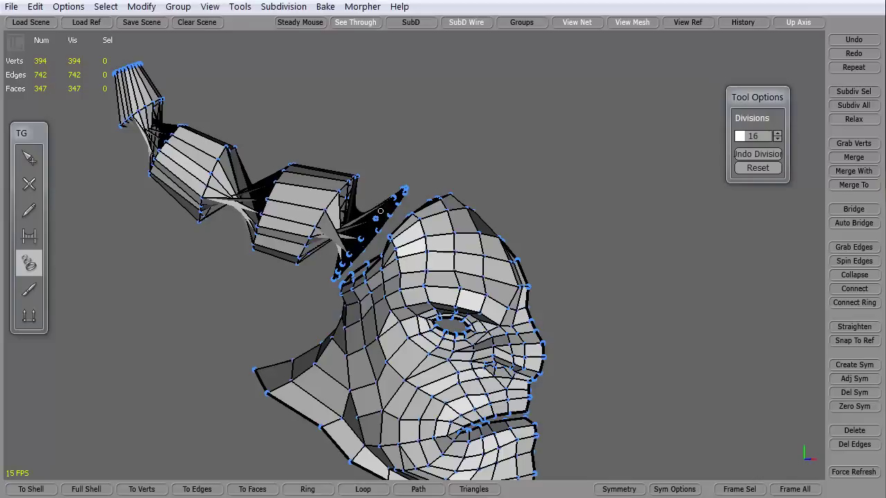
pyautogui.keyDown('ctrl'); pyautogui.click(290, 210); pyautogui.keyUp('ctrl')
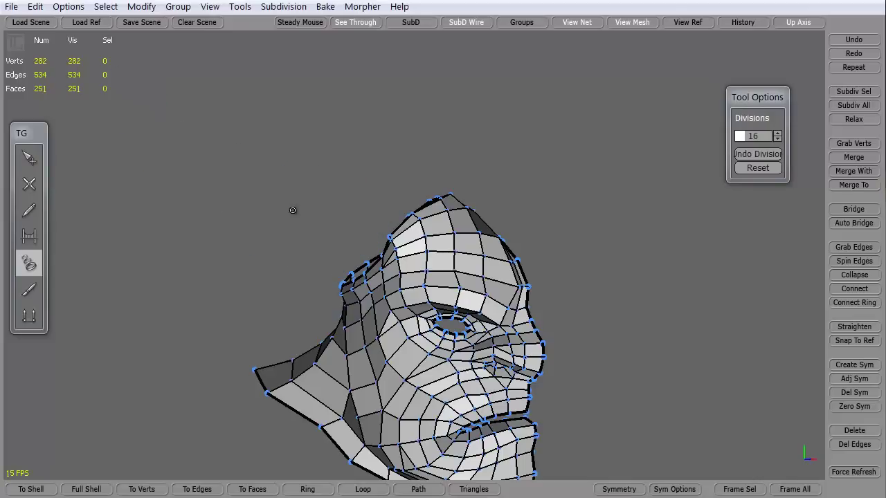
# Show the reference sculpt, build a five-section horn tube, then undo it.
pyautogui.click(676, 27)
pyautogui.moveTo(207, 339)
pyautogui.mouseDown(button='right')
pyautogui.moveTo(228, 330)
pyautogui.moveTo(267, 374)
pyautogui.moveTo(248, 310)
pyautogui.mouseUp(button='right')
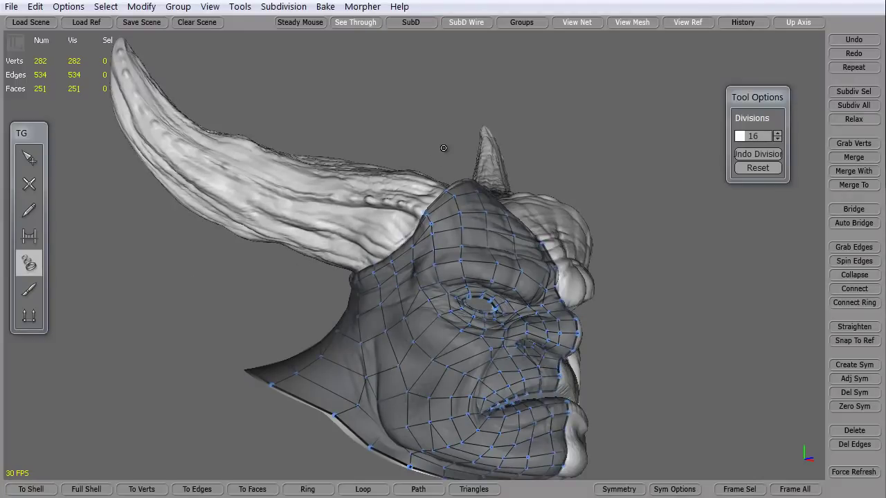
pyautogui.moveTo(374, 227); pyautogui.dragTo(331, 282)
pyautogui.moveTo(310, 222); pyautogui.dragTo(269, 266)
pyautogui.moveTo(280, 127); pyautogui.dragTo(196, 226)
pyautogui.moveTo(209, 110); pyautogui.dragTo(114, 172)
pyautogui.moveTo(184, 74); pyautogui.dragTo(87, 97)
pyautogui.press('Return')
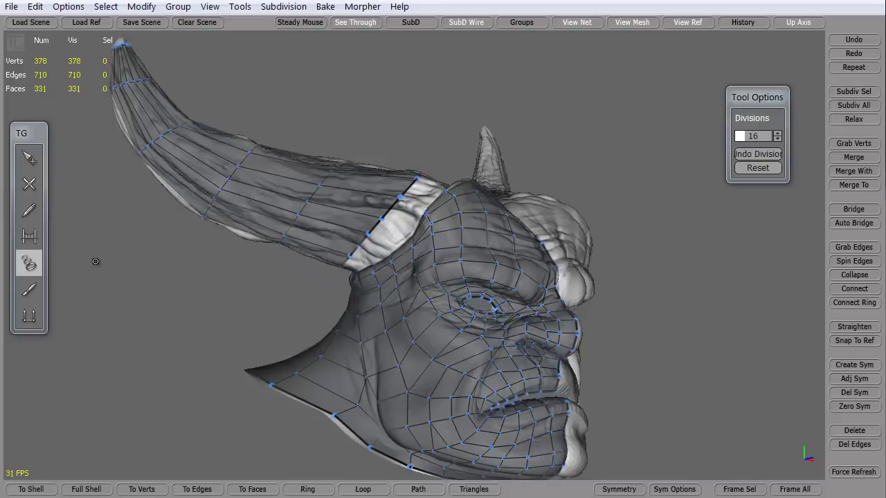
pyautogui.hotkey('ctrl', 'z')
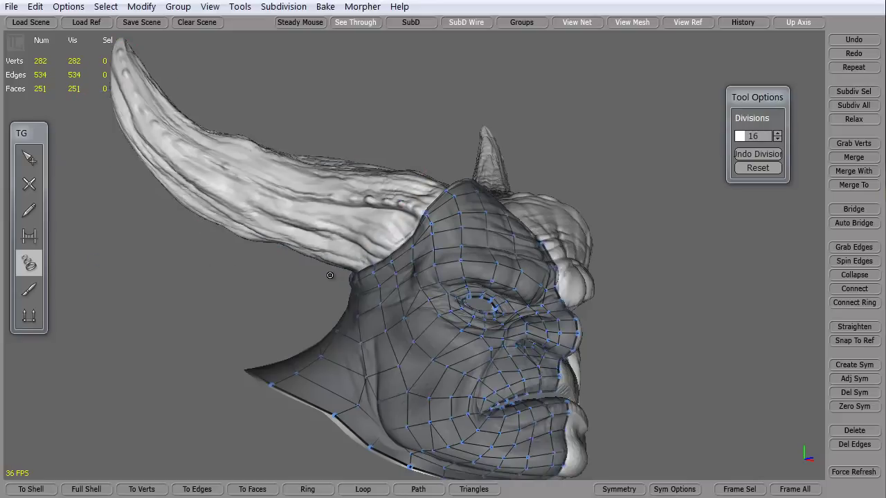
# Redraw four cross-sections along the horn, generate the tube, and undo it again.
pyautogui.moveTo(330, 275)
pyautogui.mouseDown()
pyautogui.moveTo(413, 180)
pyautogui.moveTo(443, 162)
pyautogui.mouseUp()
pyautogui.moveTo(204, 244); pyautogui.dragTo(271, 119)
pyautogui.moveTo(141, 192); pyautogui.dragTo(197, 108)
pyautogui.moveTo(97, 105); pyautogui.dragTo(185, 49)
pyautogui.press('Return')
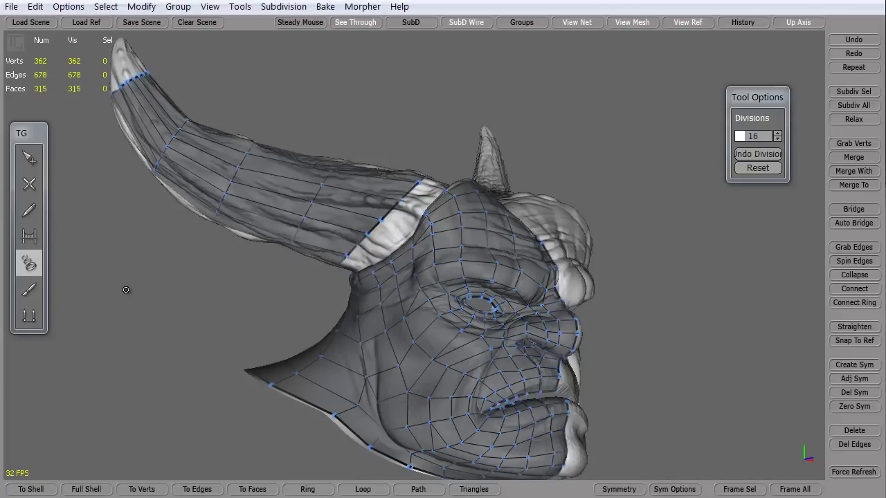
pyautogui.hotkey('ctrl', 'z')
# Draw three cross-sections from horn base to tip and generate the 16-sided tube.
pyautogui.moveTo(202, 291); pyautogui.dragTo(232, 281, button='middle')
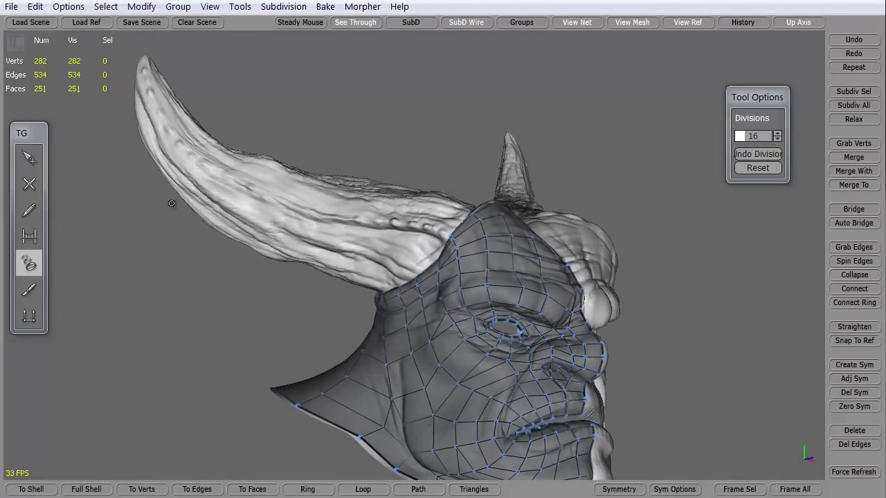
pyautogui.moveTo(309, 319); pyautogui.dragTo(291, 321, button='middle')
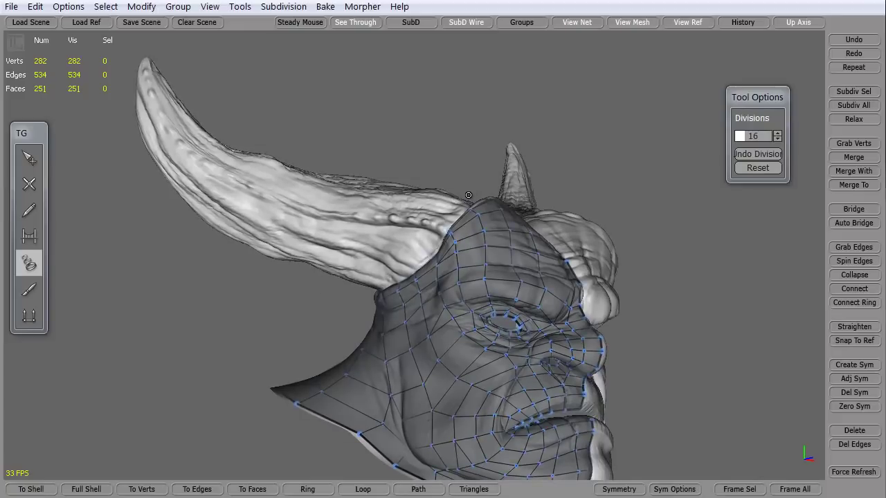
pyautogui.moveTo(469, 195); pyautogui.dragTo(360, 300)
pyautogui.moveTo(280, 139)
pyautogui.mouseDown()
pyautogui.moveTo(204, 237)
pyautogui.moveTo(202, 254)
pyautogui.mouseUp()
pyautogui.moveTo(120, 88); pyautogui.dragTo(122, 89)
pyautogui.press('Return')
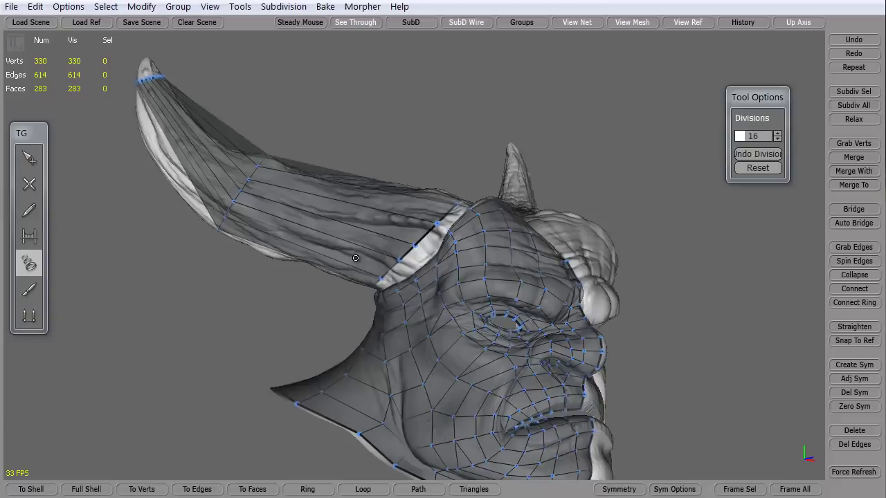
# Select lengthwise edge rings on the horn tube and add three edge loops.
pyautogui.click(29, 160)
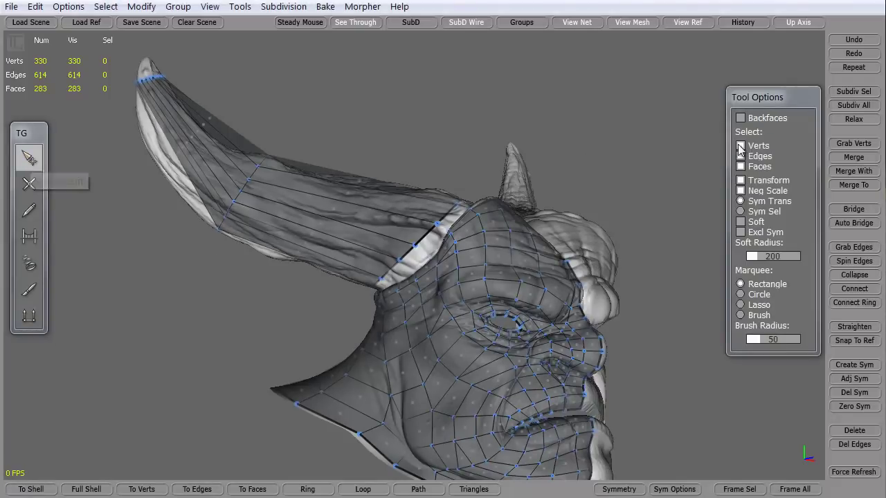
pyautogui.click(374, 211)
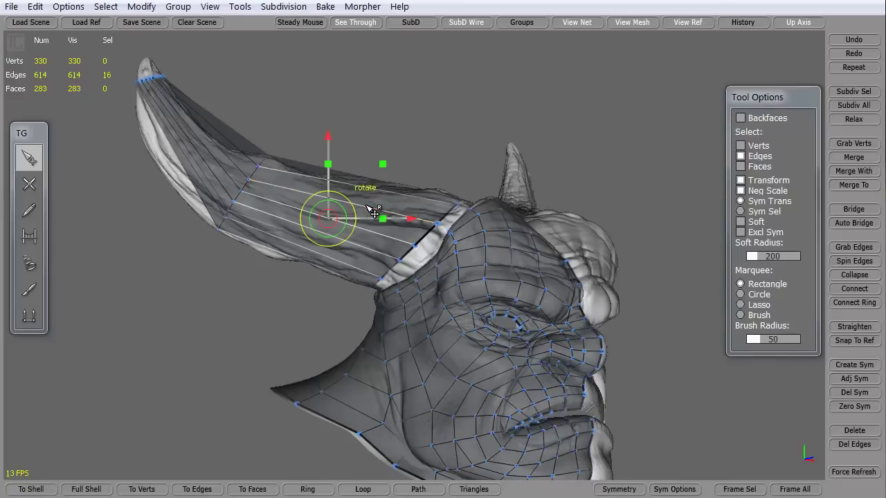
pyautogui.click(840, 288)
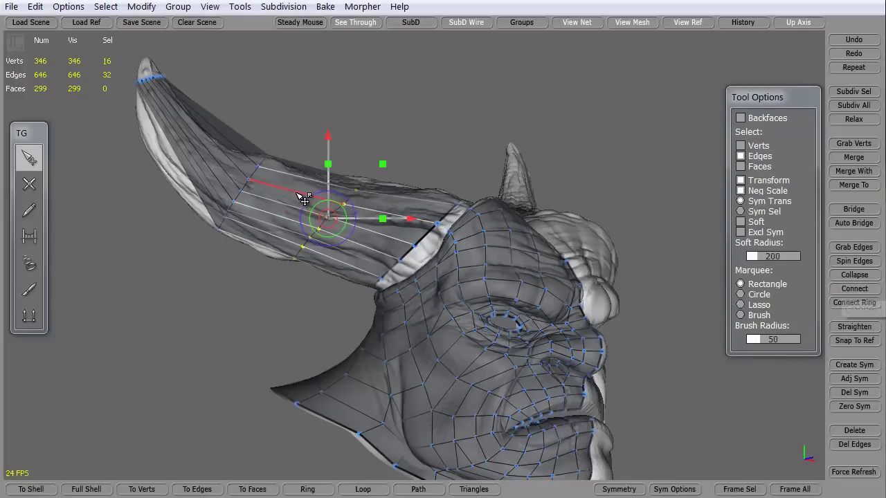
pyautogui.click(288, 216)
pyautogui.click(842, 288)
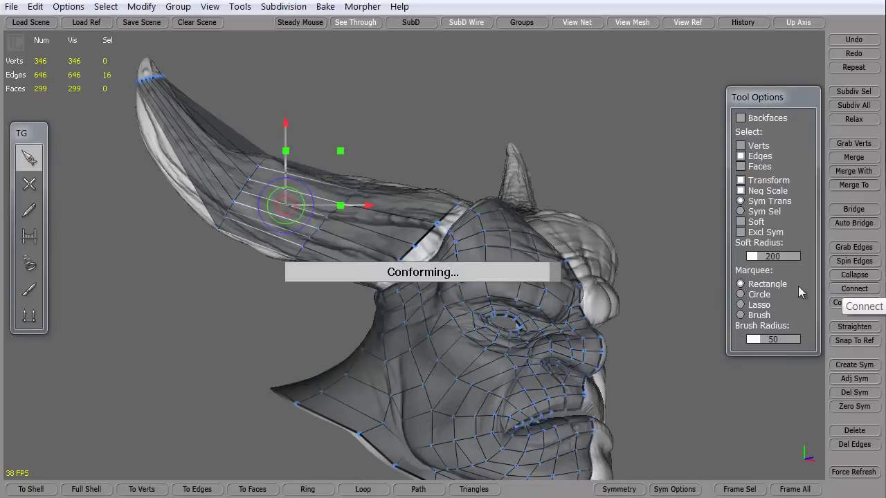
pyautogui.click(409, 218)
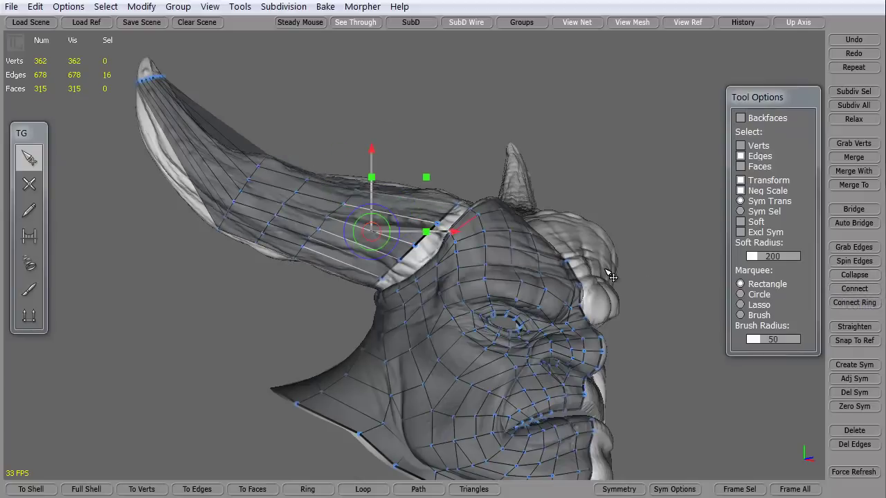
pyautogui.click(845, 289)
# Select the edge ring near the horn tip and add a loop there.
pyautogui.click(238, 172)
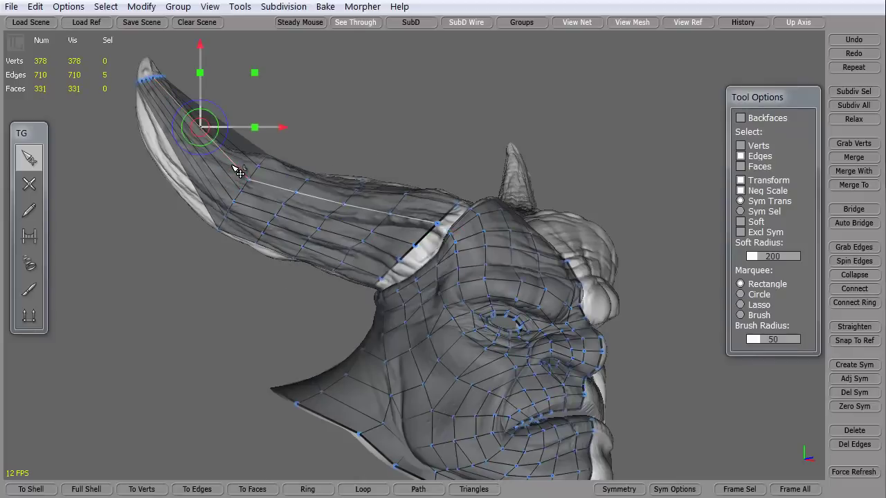
pyautogui.keyDown('shift'); pyautogui.click(272, 184); pyautogui.keyUp('shift')
pyautogui.keyDown('shift'); pyautogui.click(228, 172); pyautogui.keyUp('shift')
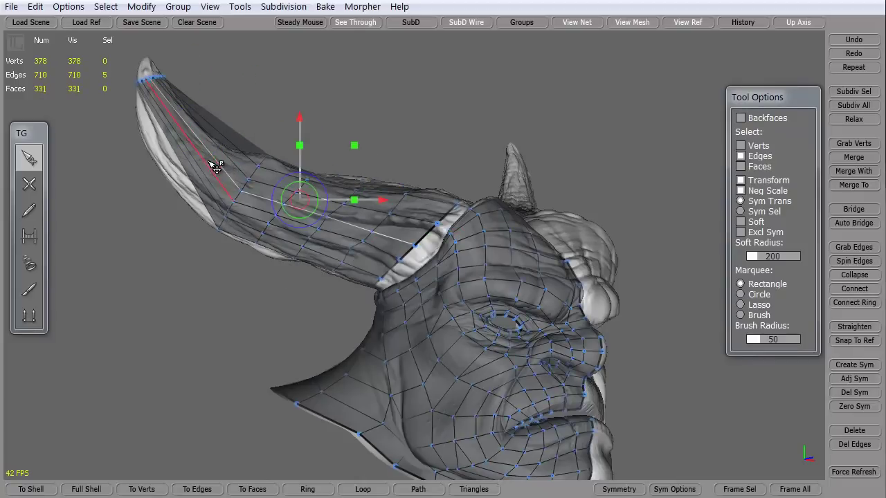
pyautogui.moveTo(93, 113); pyautogui.dragTo(255, 131)
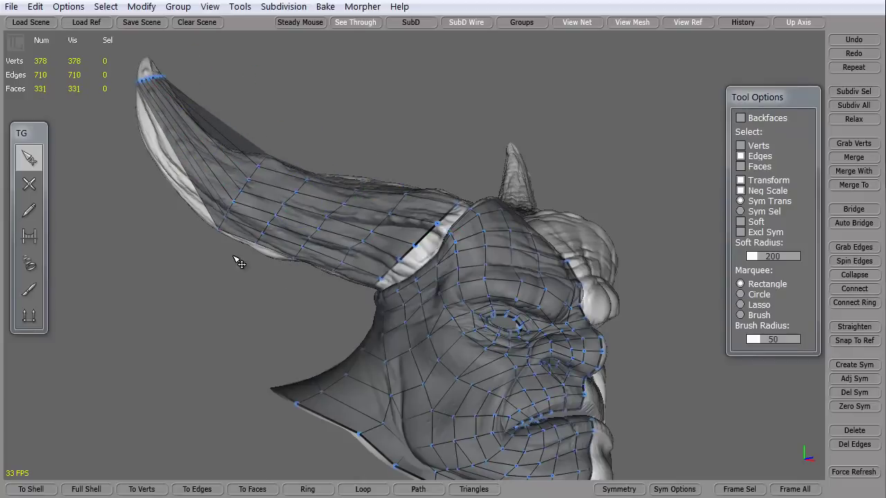
pyautogui.moveTo(238, 259); pyautogui.dragTo(315, 294, button='middle')
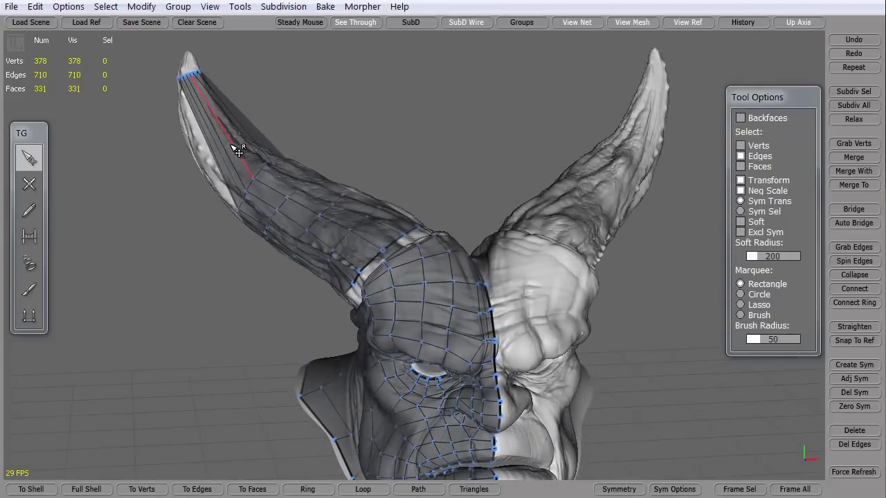
pyautogui.doubleClick(241, 153)
pyautogui.click(843, 289)
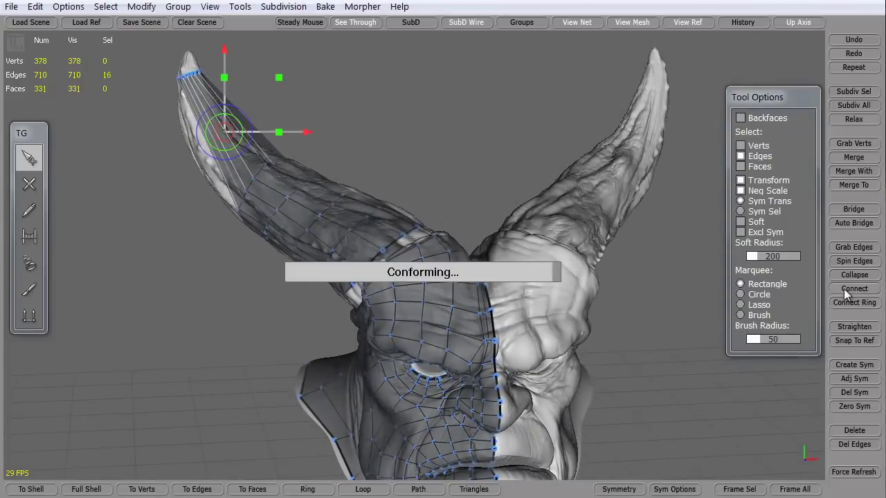
# Add two more edge loops along the horn, one close to the tip.
pyautogui.moveTo(148, 277); pyautogui.dragTo(263, 231, button='middle')
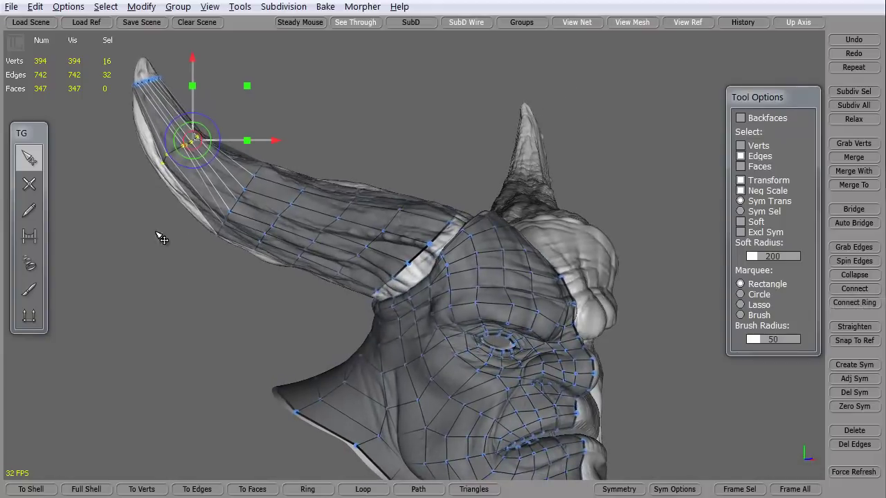
pyautogui.moveTo(181, 206); pyautogui.dragTo(204, 200, button='middle')
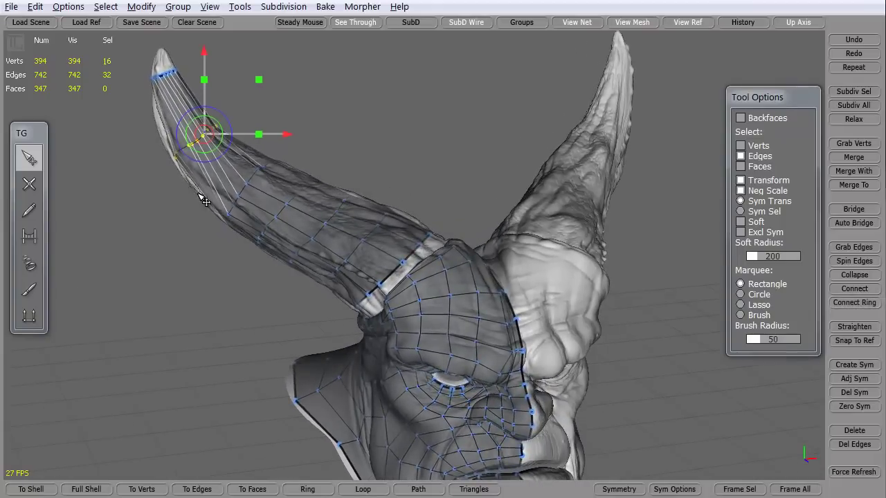
pyautogui.doubleClick(234, 168)
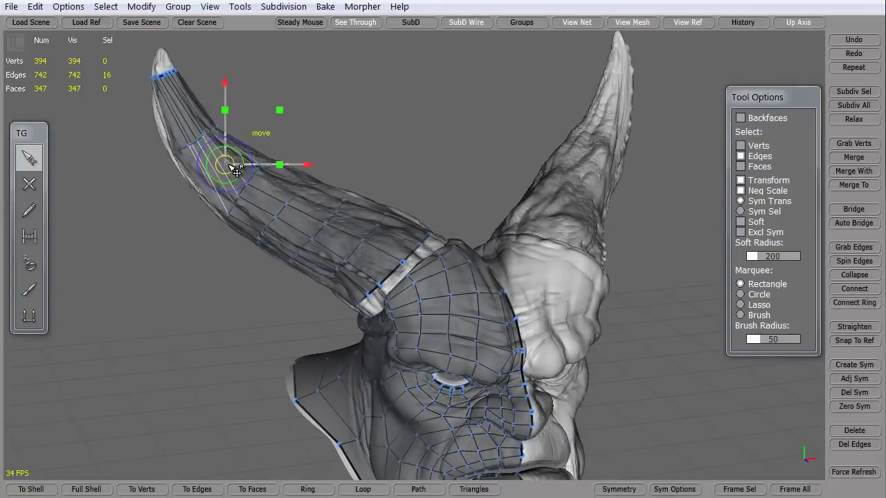
pyautogui.click(864, 291)
pyautogui.doubleClick(197, 112)
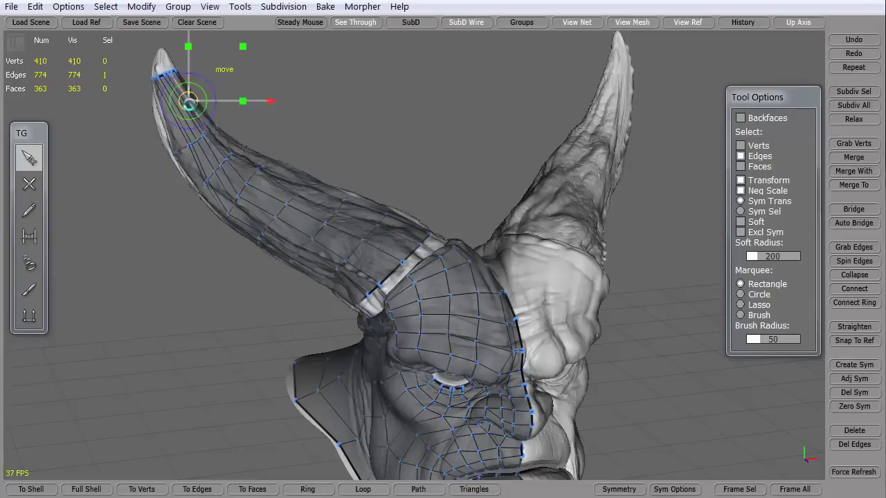
pyautogui.click(854, 289)
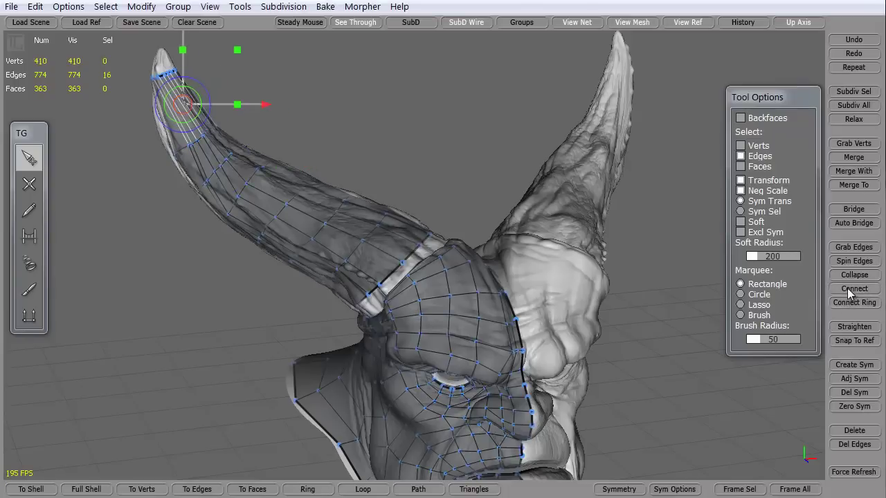
pyautogui.moveTo(144, 298); pyautogui.dragTo(162, 245, button='middle')
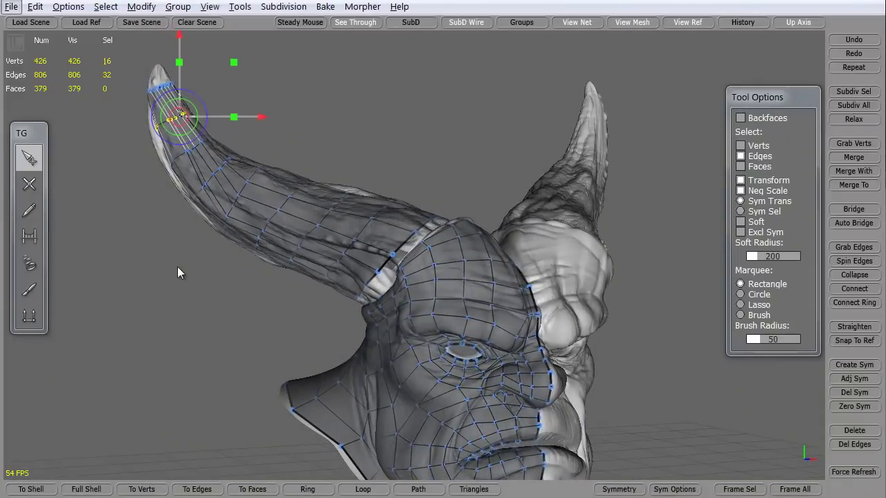
# Undo the horn loops back to the 282-vertex, 534-edge, 251-face head mesh, then select the Tubes tool.
pyautogui.hotkey('ctrl', 'z')
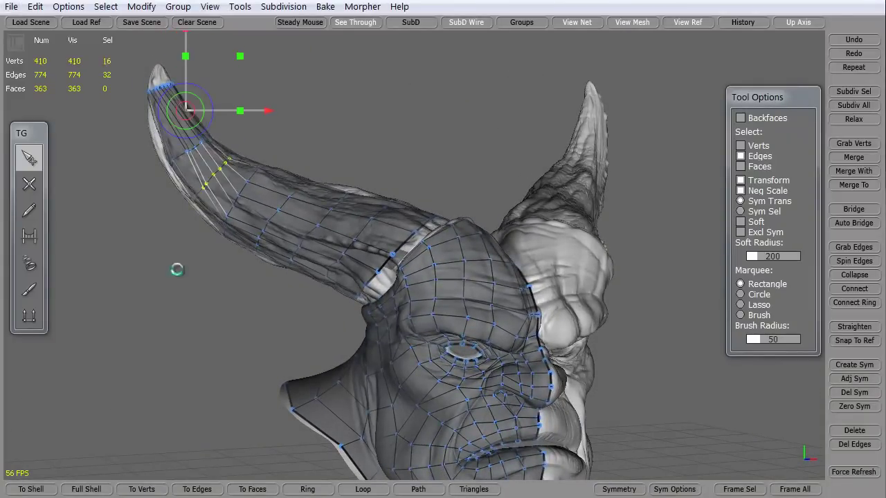
pyautogui.hotkey('ctrl', 'z')
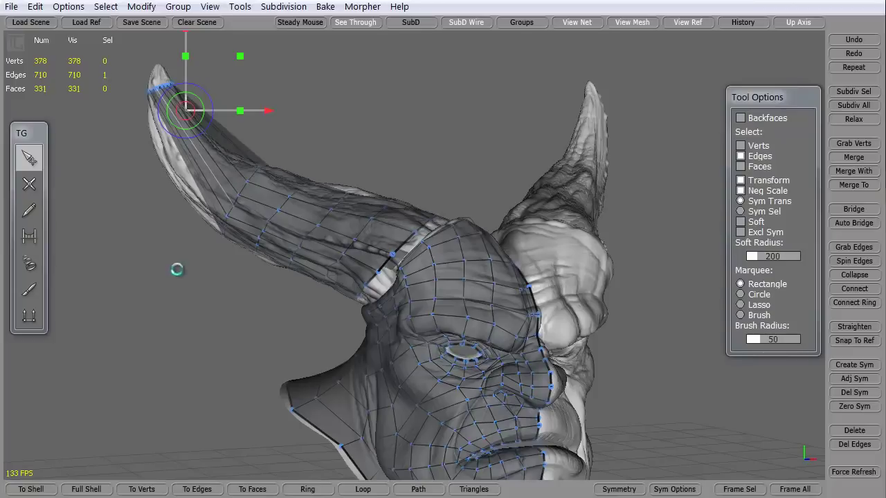
pyautogui.hotkey('ctrl', 'z')
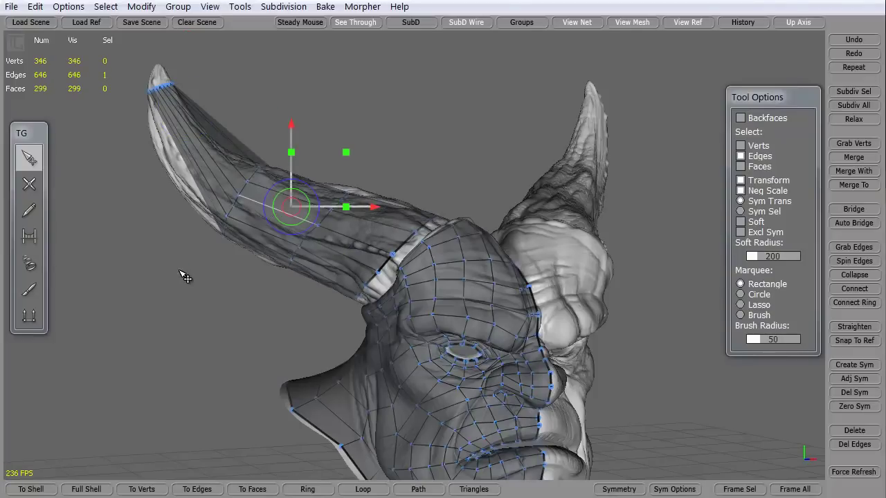
pyautogui.hotkey('ctrl', 'z')
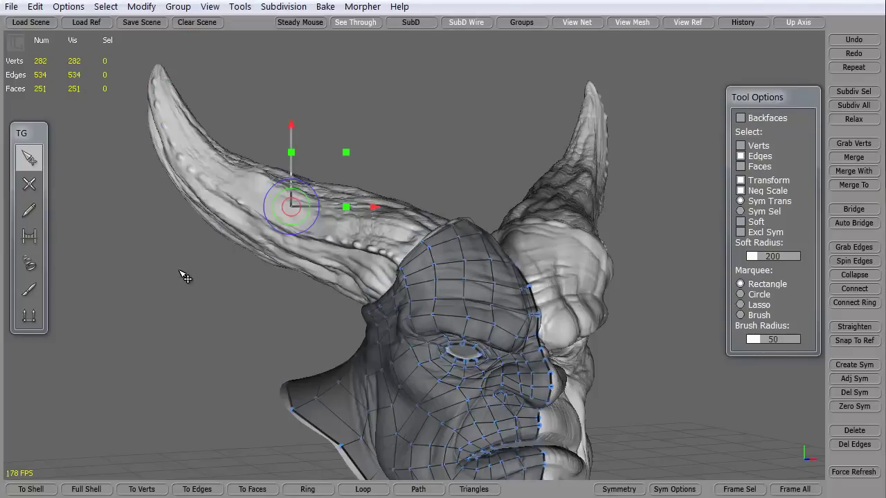
pyautogui.moveTo(218, 346); pyautogui.dragTo(277, 306, button='middle')
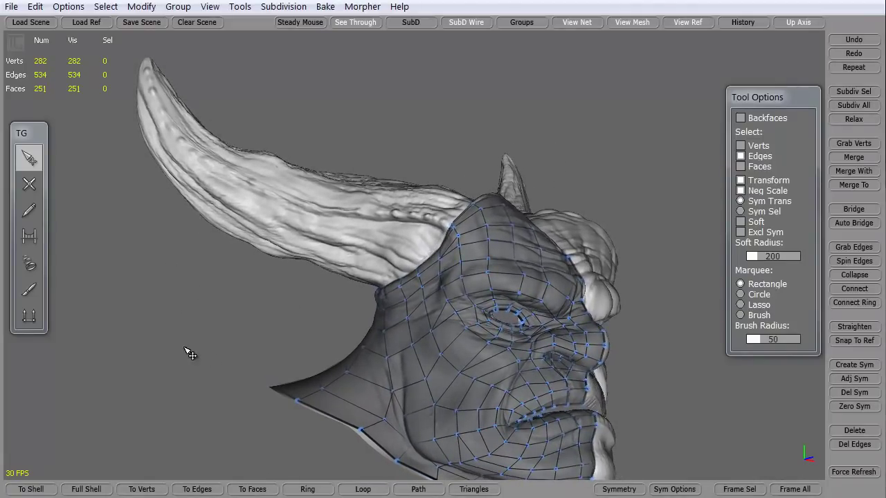
pyautogui.click(34, 258)
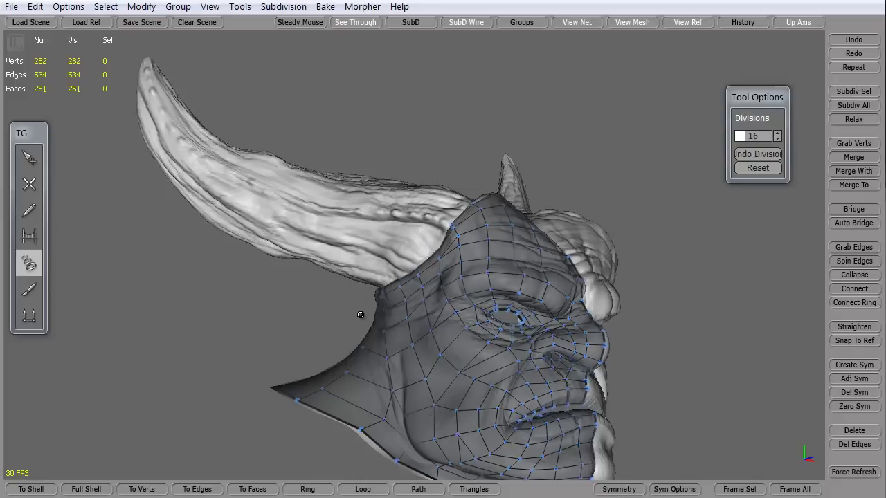
# Lower the tube divisions to 8.
pyautogui.click(778, 139)
pyautogui.click(777, 139)
pyautogui.click(777, 138)
pyautogui.click(778, 138)
pyautogui.click(778, 139)
pyautogui.click(778, 138)
pyautogui.click(778, 139)
# Draw six cross-sections from head to horn tip and build the 8-sided horn tube.
pyautogui.moveTo(469, 191); pyautogui.dragTo(364, 292)
pyautogui.moveTo(370, 164); pyautogui.dragTo(302, 291)
pyautogui.moveTo(298, 148); pyautogui.dragTo(232, 249)
pyautogui.moveTo(243, 134); pyautogui.dragTo(184, 199)
pyautogui.moveTo(103, 157); pyautogui.dragTo(102, 156)
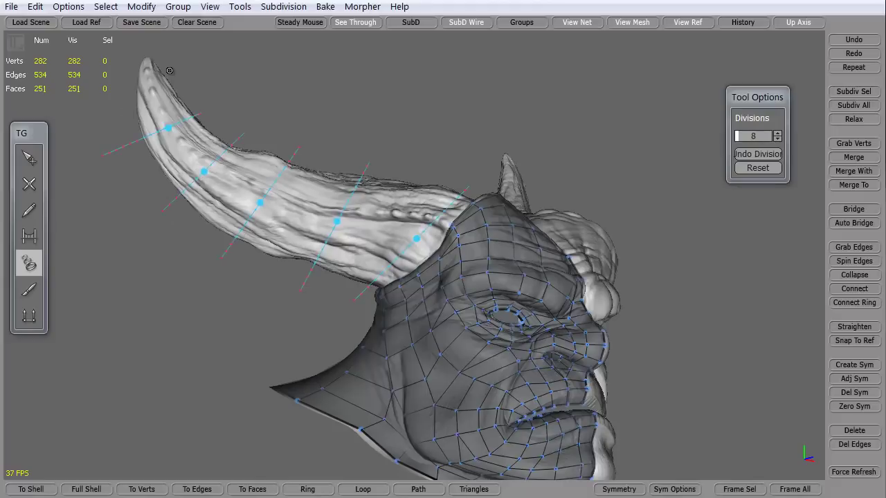
pyautogui.moveTo(130, 73); pyautogui.dragTo(126, 74)
pyautogui.press('Return')
pyautogui.moveTo(216, 374)
pyautogui.mouseDown(button='right')
pyautogui.moveTo(300, 184)
pyautogui.moveTo(396, 366)
pyautogui.moveTo(536, 268)
pyautogui.mouseUp(button='right')
pyautogui.moveTo(513, 306); pyautogui.dragTo(486, 269, button='right')
pyautogui.moveTo(366, 347); pyautogui.dragTo(583, 314, button='right')
pyautogui.moveTo(269, 337); pyautogui.dragTo(307, 298, button='right')
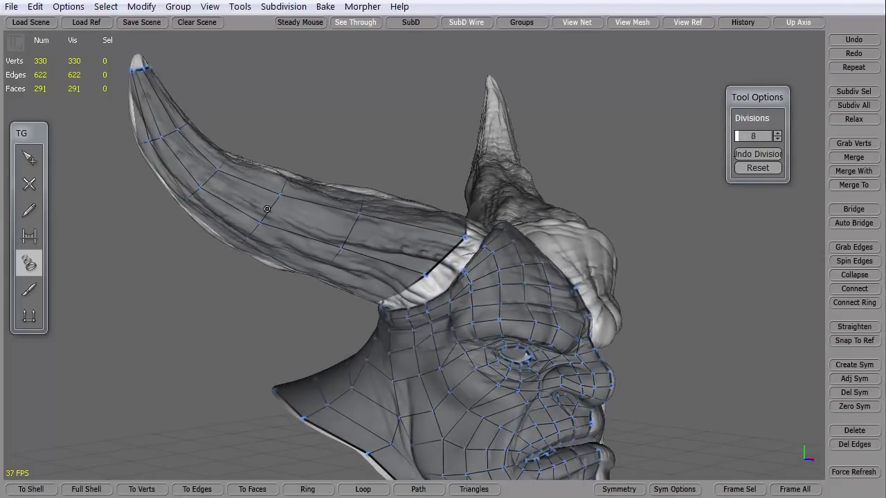
# Add bridging edges between the horn tube base and head on the front and inner side.
pyautogui.scroll(4, 218, 333)
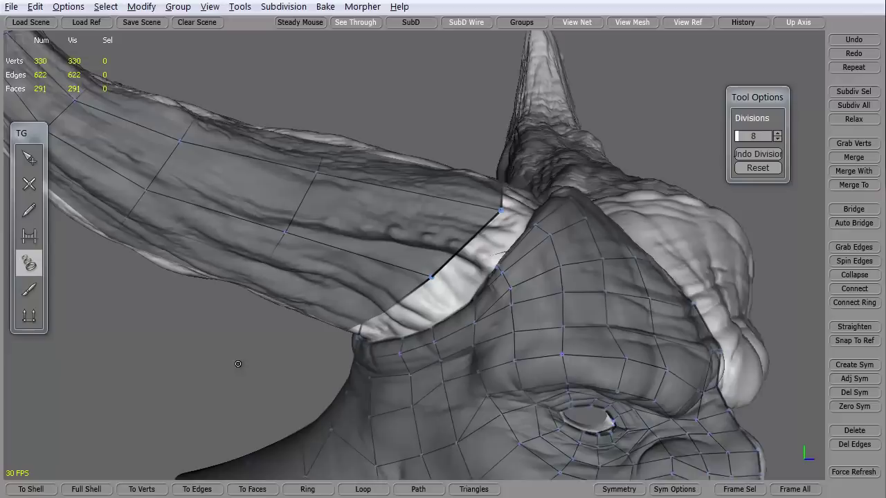
pyautogui.moveTo(237, 363); pyautogui.dragTo(145, 311, button='right')
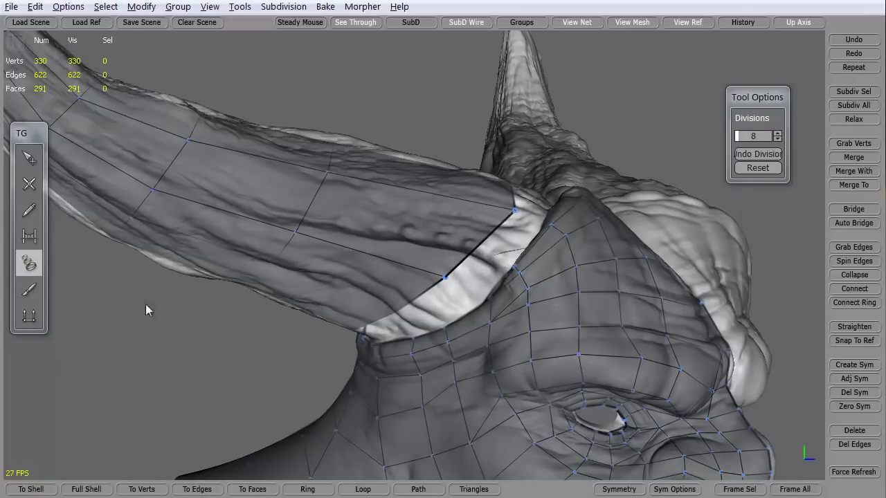
pyautogui.click(29, 236)
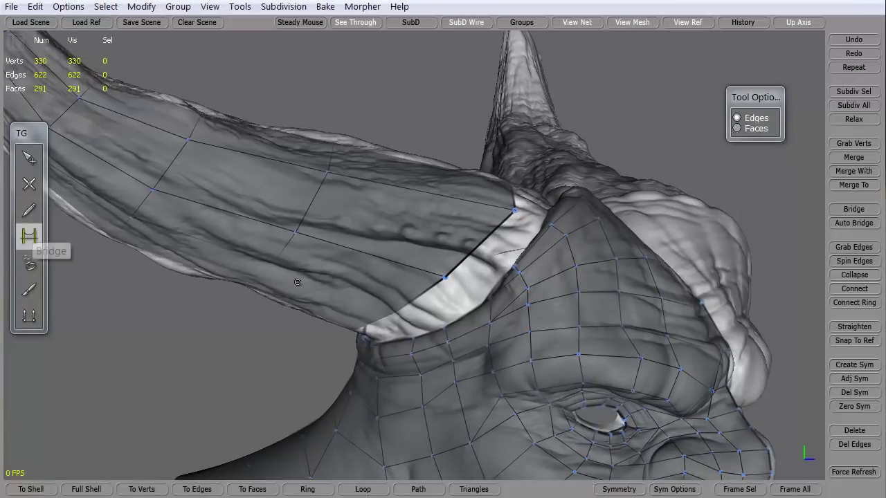
pyautogui.click(432, 310)
pyautogui.click(432, 310)
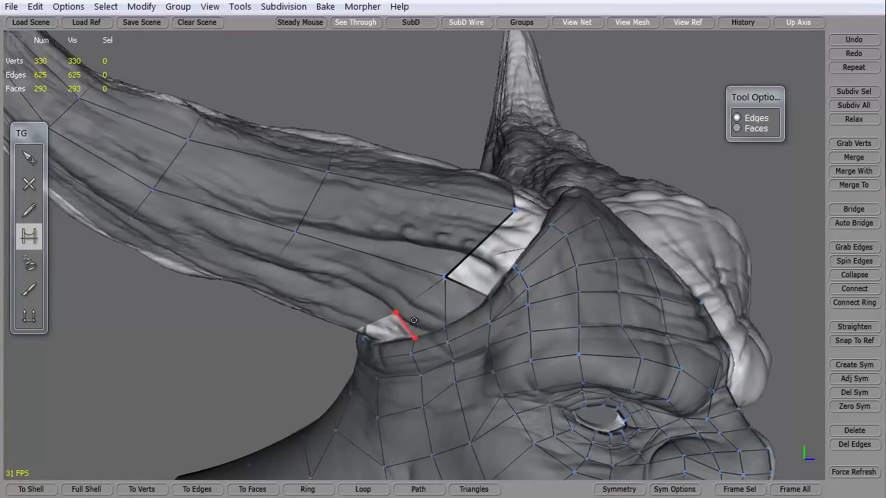
pyautogui.click(499, 240)
pyautogui.moveTo(519, 228); pyautogui.dragTo(358, 391, button='right')
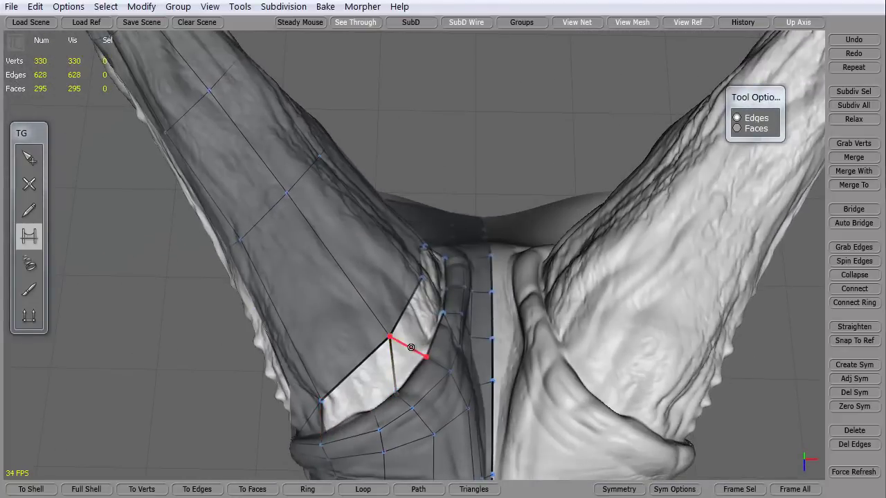
pyautogui.click(395, 363)
pyautogui.click(429, 311)
# Bridge the rest of the horn base to the head, closing the last hole (307 faces).
pyautogui.moveTo(430, 307); pyautogui.dragTo(462, 216, button='right')
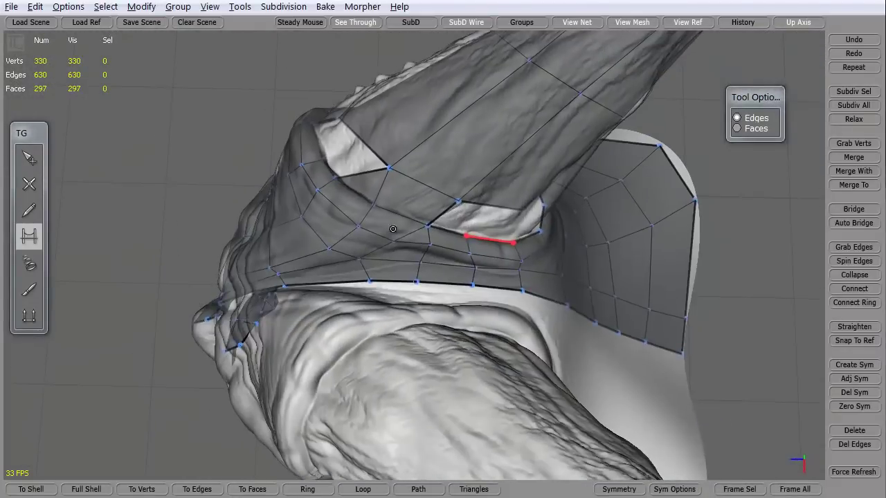
pyautogui.click(462, 216)
pyautogui.moveTo(536, 222); pyautogui.dragTo(575, 295, button='right')
pyautogui.click(603, 323)
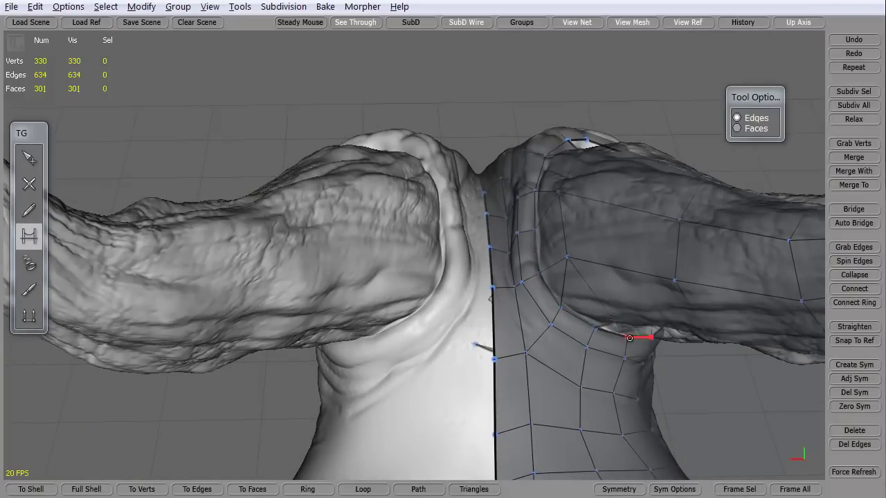
pyautogui.moveTo(603, 323); pyautogui.dragTo(571, 291, button='middle')
pyautogui.click(618, 310)
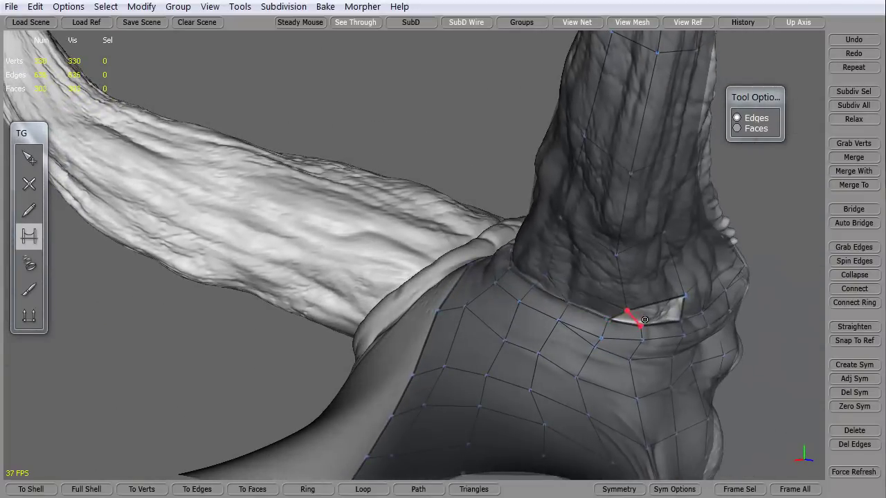
pyautogui.moveTo(692, 207); pyautogui.dragTo(401, 342, button='middle')
pyautogui.click(341, 345)
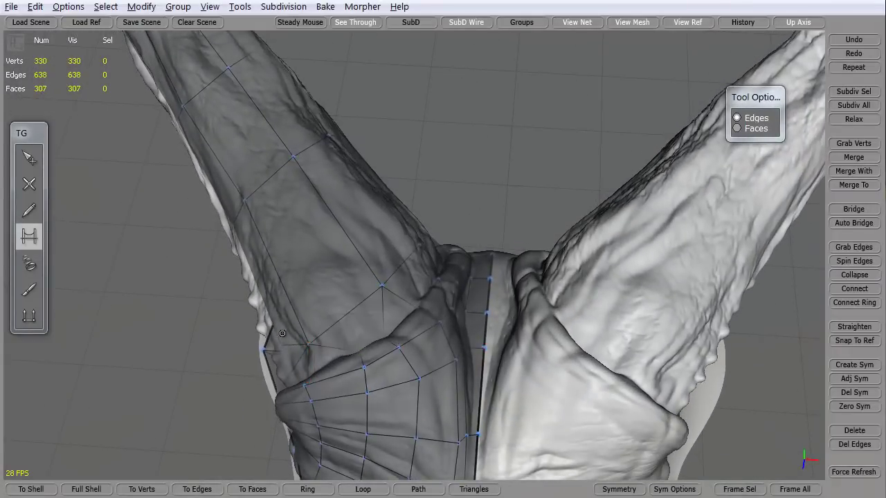
pyautogui.moveTo(341, 345); pyautogui.dragTo(516, 167, button='middle')
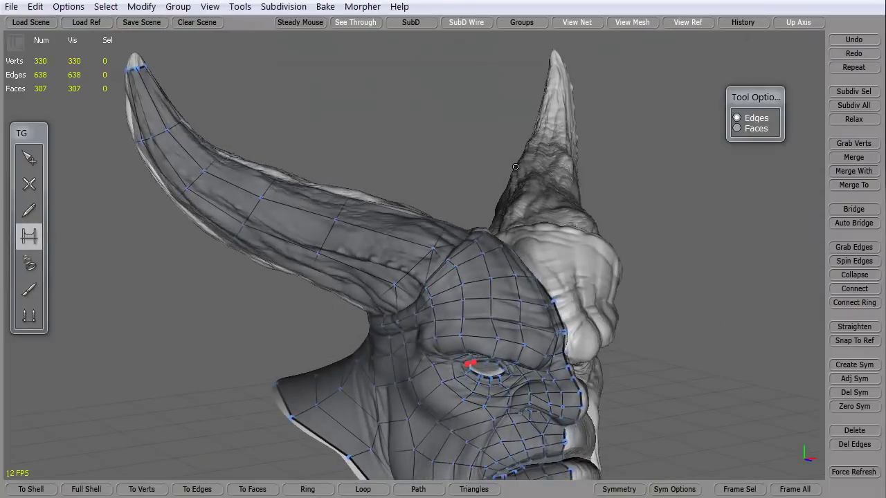
# Turn off View Ref and orbit in on the bare head and horn mesh.
pyautogui.click(699, 25)
pyautogui.moveTo(198, 349)
pyautogui.mouseDown(button='middle')
pyautogui.moveTo(295, 316)
pyautogui.moveTo(418, 301)
pyautogui.moveTo(200, 297)
pyautogui.moveTo(394, 323)
pyautogui.moveTo(470, 295)
pyautogui.moveTo(292, 326)
pyautogui.moveTo(374, 330)
pyautogui.moveTo(279, 333)
pyautogui.moveTo(307, 339)
pyautogui.moveTo(259, 358)
pyautogui.moveTo(304, 280)
pyautogui.moveTo(239, 208)
pyautogui.moveTo(658, 233)
pyautogui.moveTo(757, 272)
pyautogui.moveTo(744, 295)
pyautogui.moveTo(617, 311)
pyautogui.moveTo(202, 278)
pyautogui.moveTo(196, 305)
pyautogui.moveTo(221, 65)
pyautogui.mouseUp(button='middle')
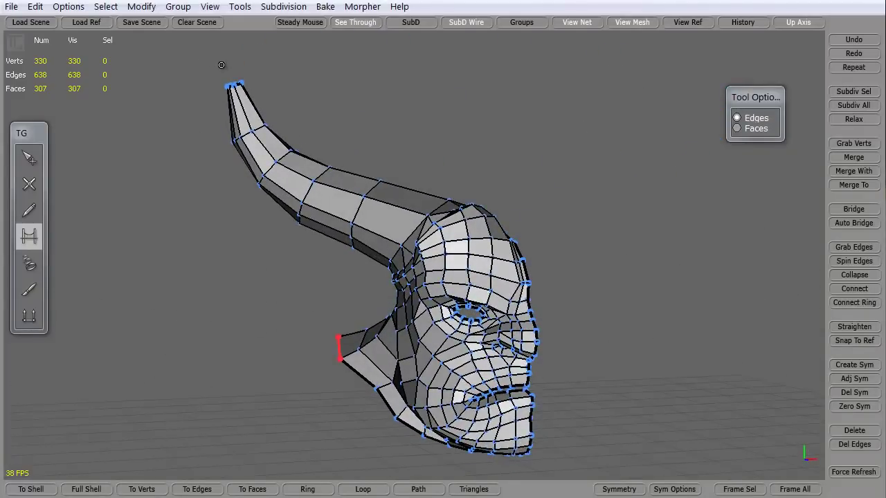
# Load spider.tgs from the recent scenes and orbit to a front view of the spider.
pyautogui.click(13, 9)
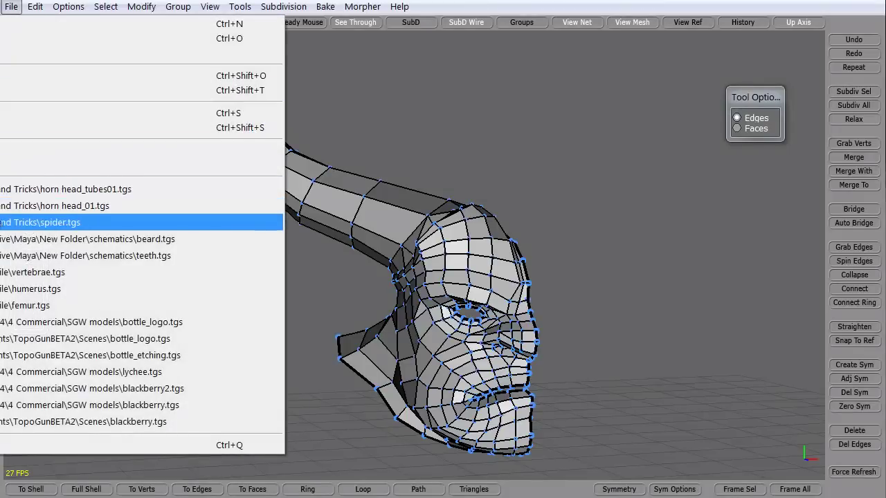
pyautogui.click(3, 223)
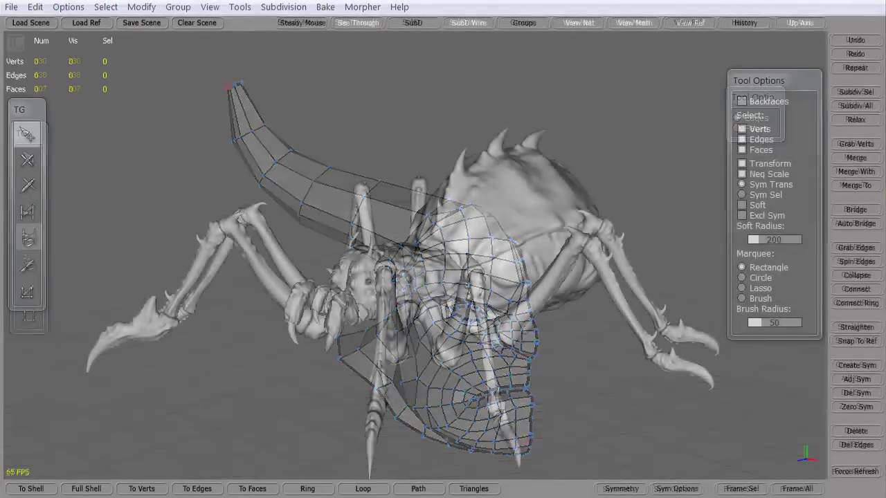
pyautogui.moveTo(235, 440); pyautogui.dragTo(429, 259, button='middle')
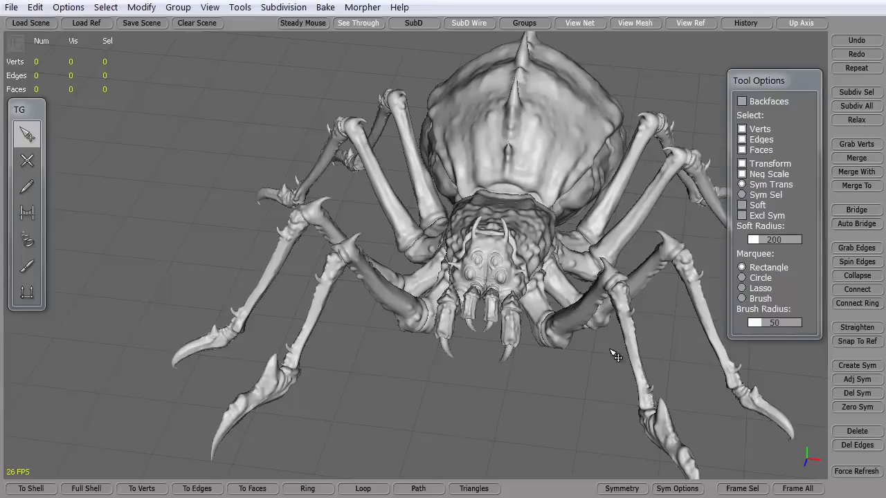
# Orbit and zoom onto the spider's raised legs, then select the Tubes tool.
pyautogui.moveTo(421, 439); pyautogui.dragTo(403, 445, button='middle')
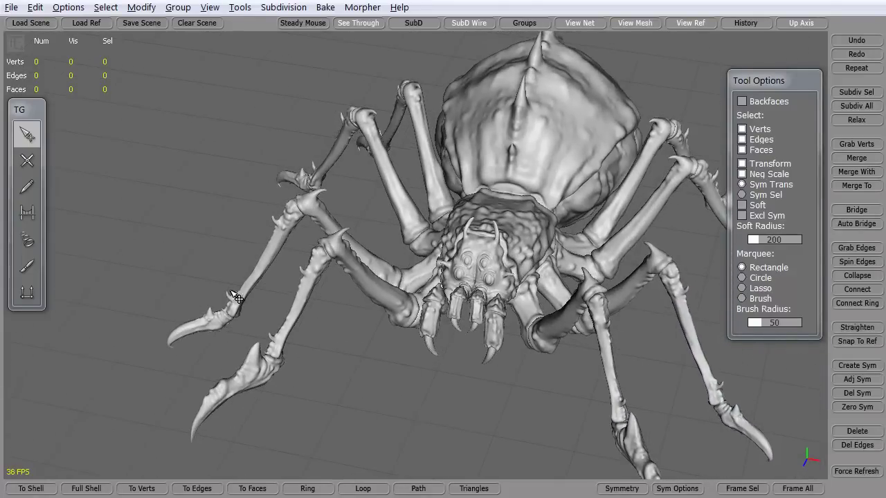
pyautogui.moveTo(235, 296); pyautogui.dragTo(356, 280, button='middle')
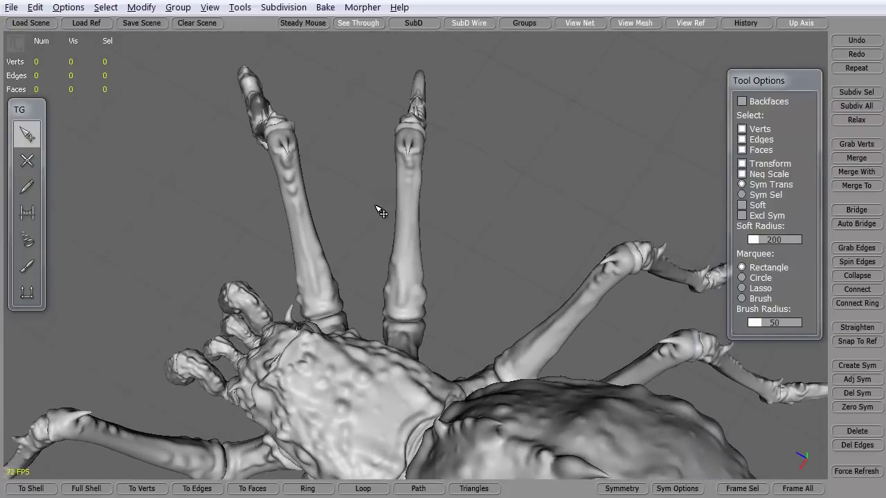
pyautogui.click(27, 240)
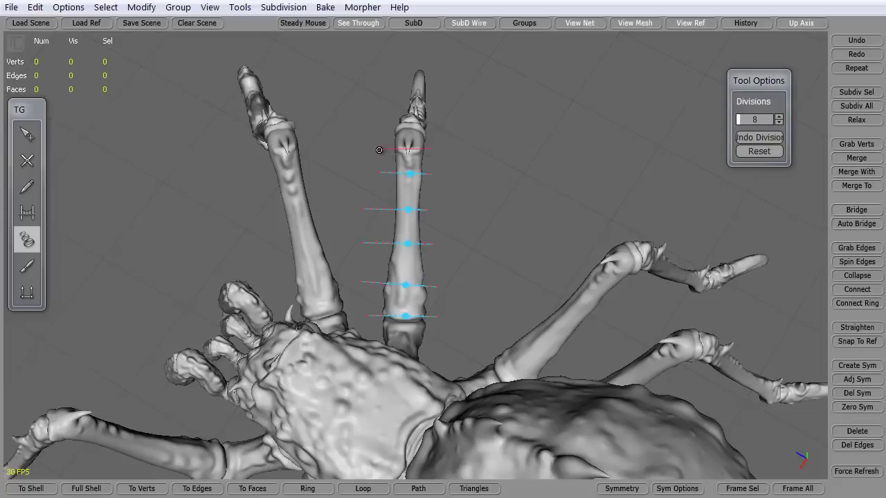
# Build the 8-sided tube on the leg segment (48 vertices, 40 faces) and orbit to check it.
pyautogui.press('Return')
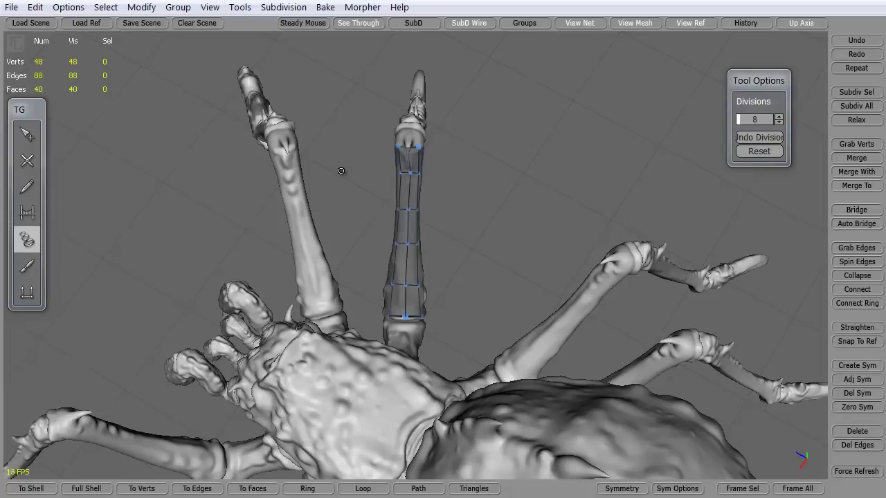
pyautogui.moveTo(339, 233); pyautogui.dragTo(263, 338, button='middle')
pyautogui.moveTo(203, 347); pyautogui.dragTo(249, 264, button='middle')
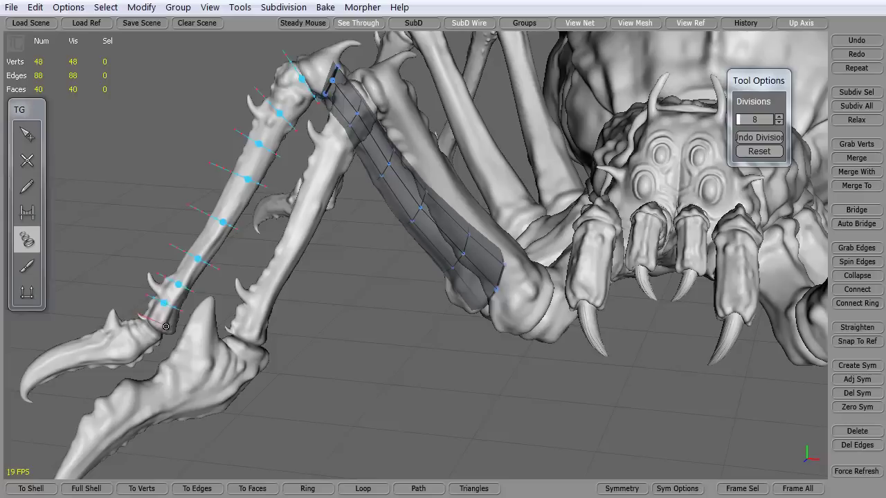
# Generate tubes for the next leg segment and the curved claw, reaching 184 vertices and 160 faces.
pyautogui.press('Return')
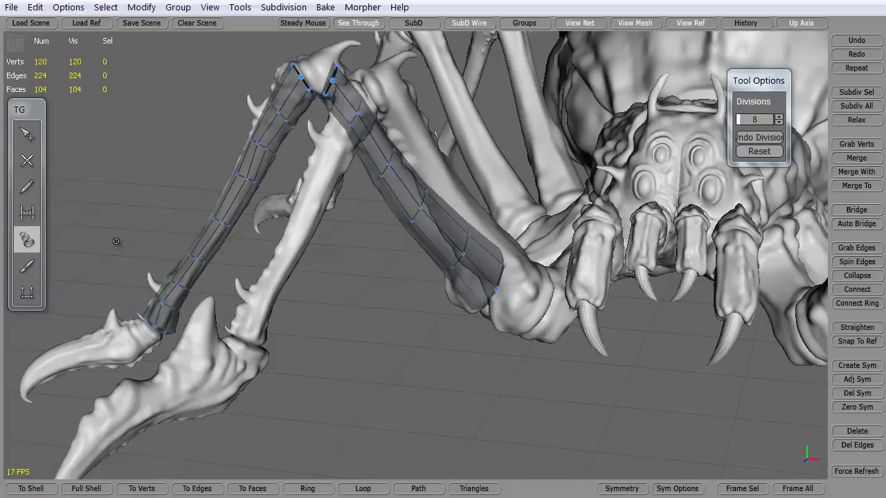
pyautogui.moveTo(290, 313)
pyautogui.mouseDown(button='middle')
pyautogui.moveTo(388, 305)
pyautogui.moveTo(308, 328)
pyautogui.moveTo(348, 306)
pyautogui.moveTo(283, 258)
pyautogui.moveTo(217, 299)
pyautogui.moveTo(258, 302)
pyautogui.moveTo(292, 318)
pyautogui.moveTo(290, 326)
pyautogui.mouseUp(button='middle')
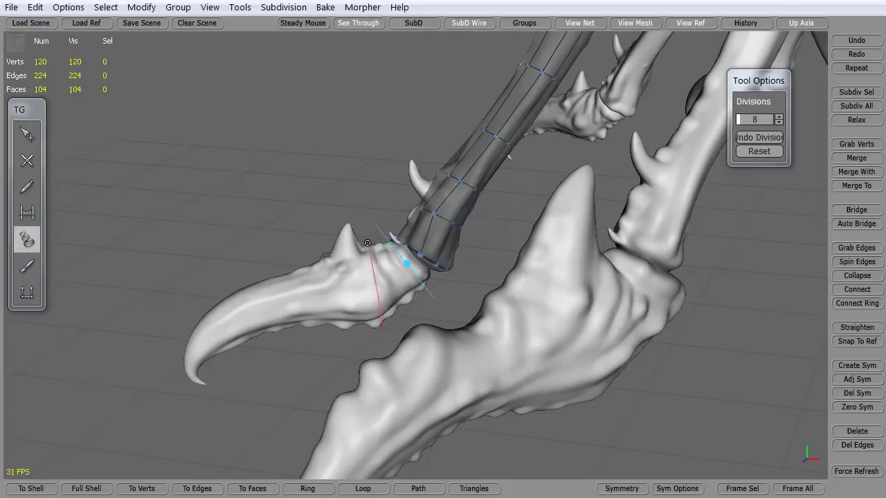
pyautogui.moveTo(353, 332); pyautogui.dragTo(325, 244)
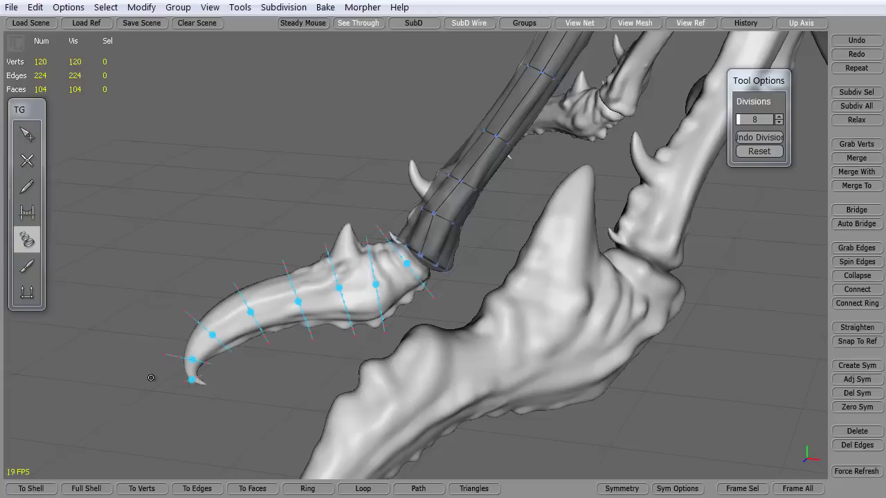
pyautogui.press('Return')
pyautogui.moveTo(263, 369); pyautogui.dragTo(255, 249, button='middle')
# Bridge the first faces between the claw tube and the leg tube above it.
pyautogui.scroll(5, 255, 249)
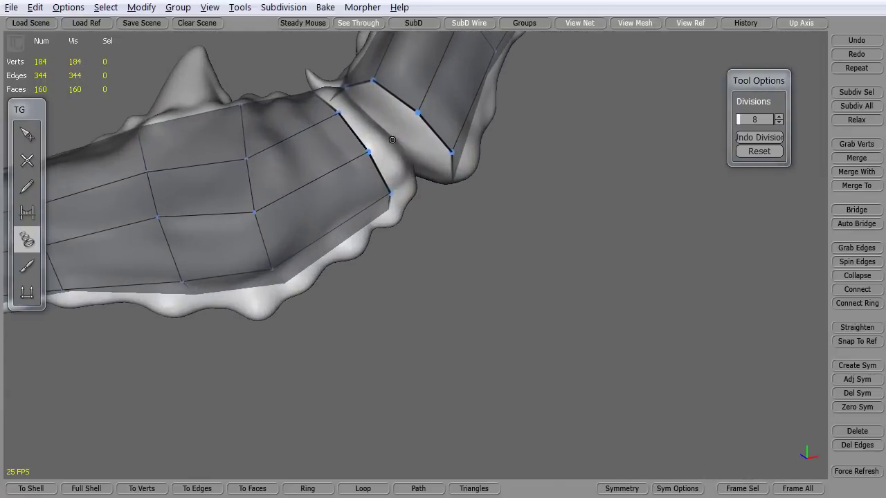
pyautogui.moveTo(390, 156)
pyautogui.mouseDown(button='middle')
pyautogui.moveTo(395, 188)
pyautogui.moveTo(388, 173)
pyautogui.mouseUp(button='middle')
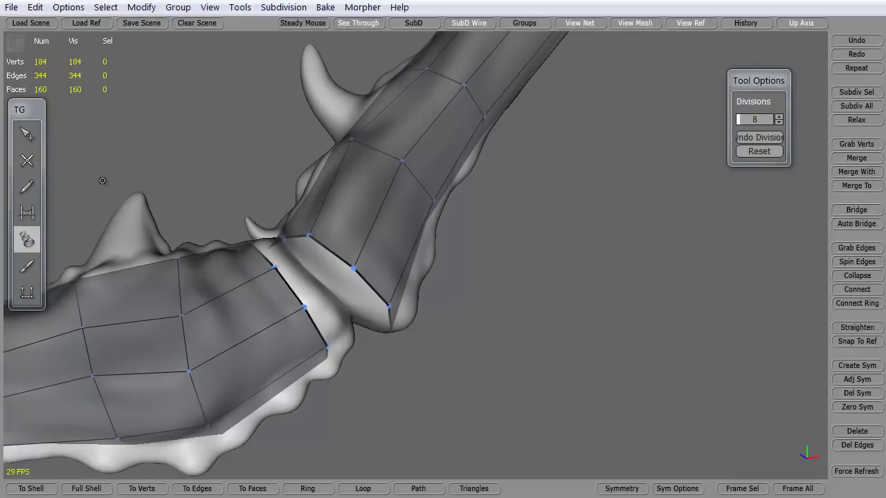
pyautogui.click(27, 212)
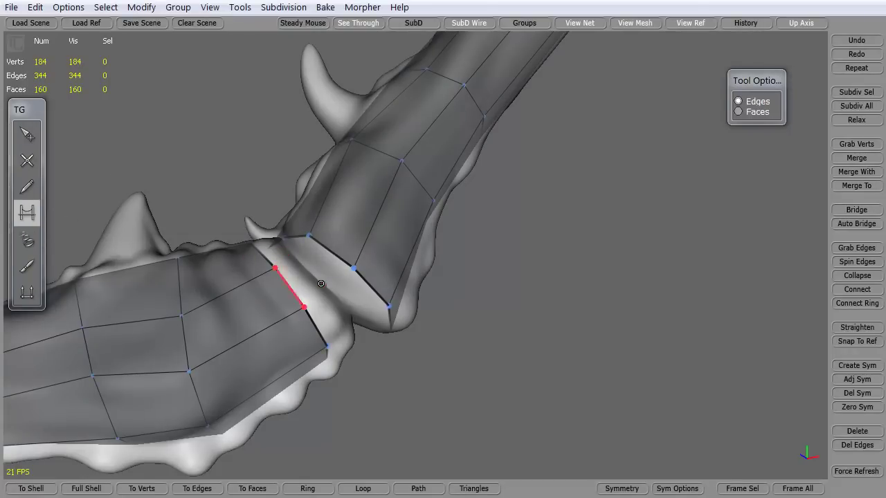
pyautogui.moveTo(321, 284); pyautogui.dragTo(352, 271)
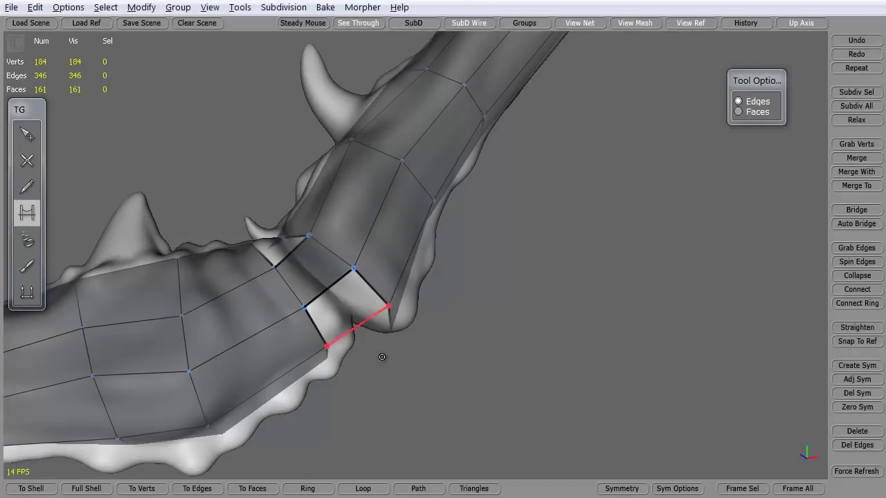
pyautogui.moveTo(381, 357); pyautogui.dragTo(360, 310, button='middle')
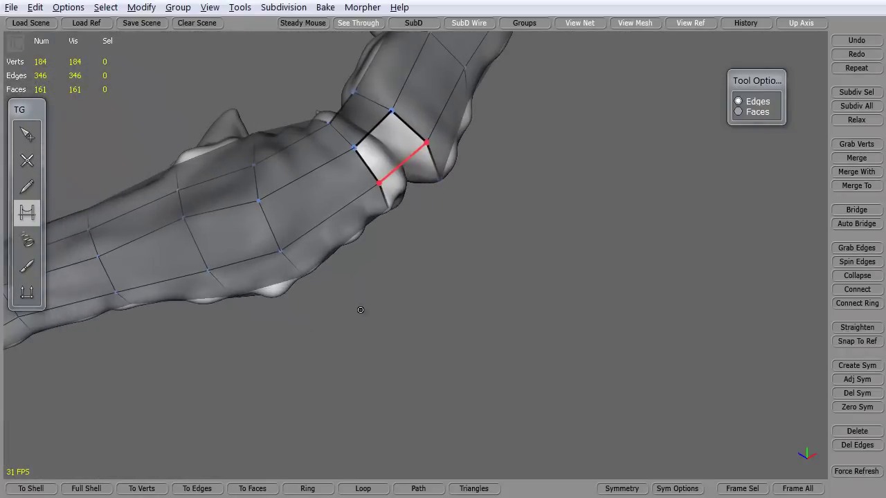
pyautogui.moveTo(407, 166); pyautogui.dragTo(384, 195)
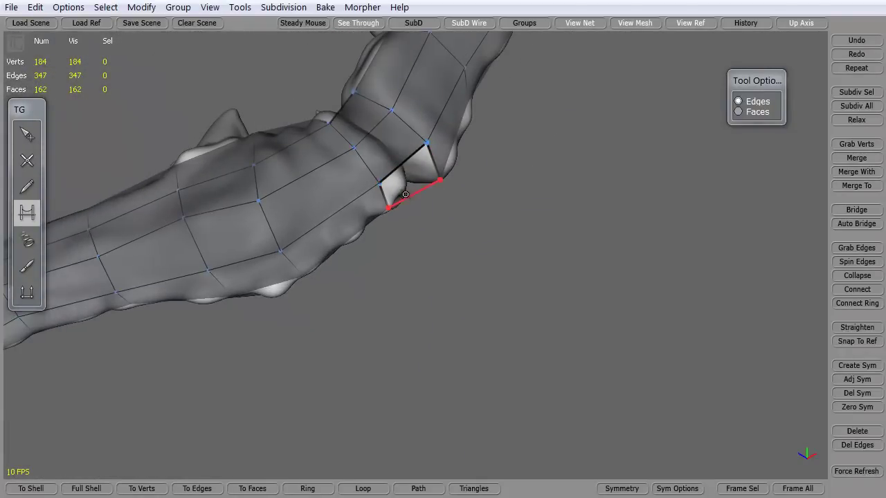
pyautogui.moveTo(397, 256); pyautogui.dragTo(507, 307, button='middle')
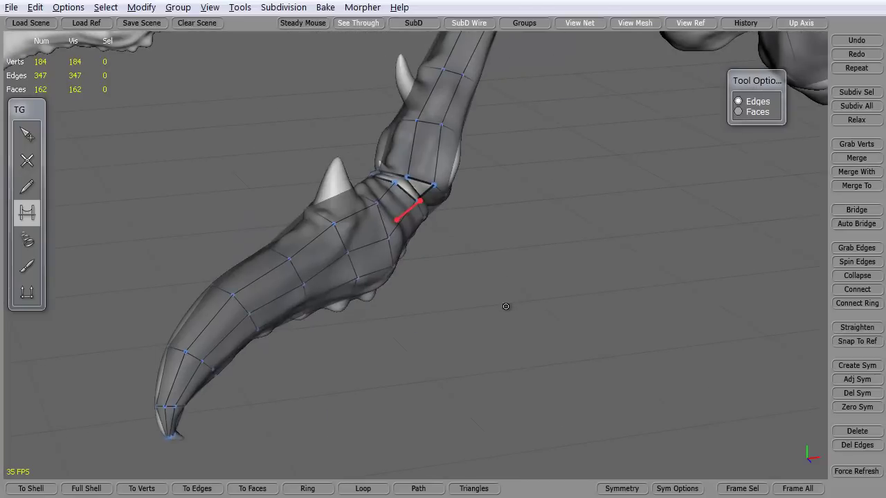
# Fill the remaining faces around the claw joint's far side, reaching 168 faces.
pyautogui.click(394, 180)
pyautogui.moveTo(395, 180); pyautogui.dragTo(418, 247, button='middle')
pyautogui.click(430, 199)
pyautogui.moveTo(430, 199); pyautogui.dragTo(515, 193, button='middle')
pyautogui.click(599, 114)
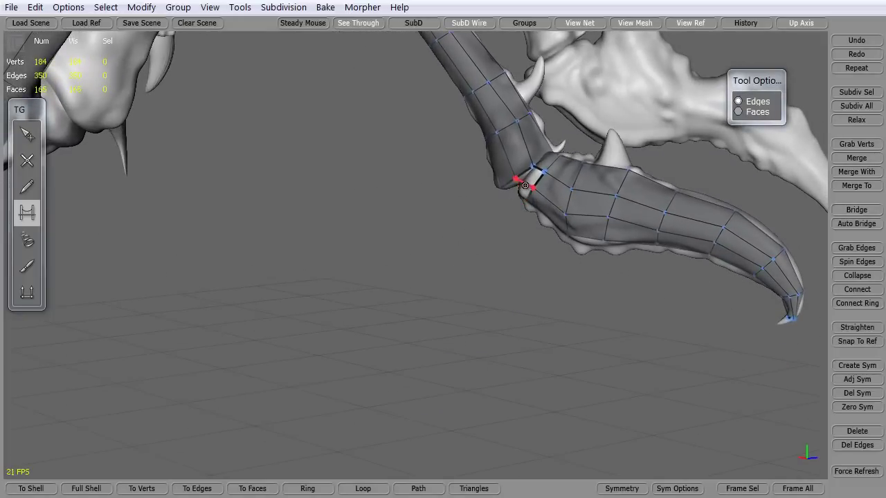
pyautogui.click(525, 185)
pyautogui.moveTo(454, 232); pyautogui.dragTo(562, 201, button='middle')
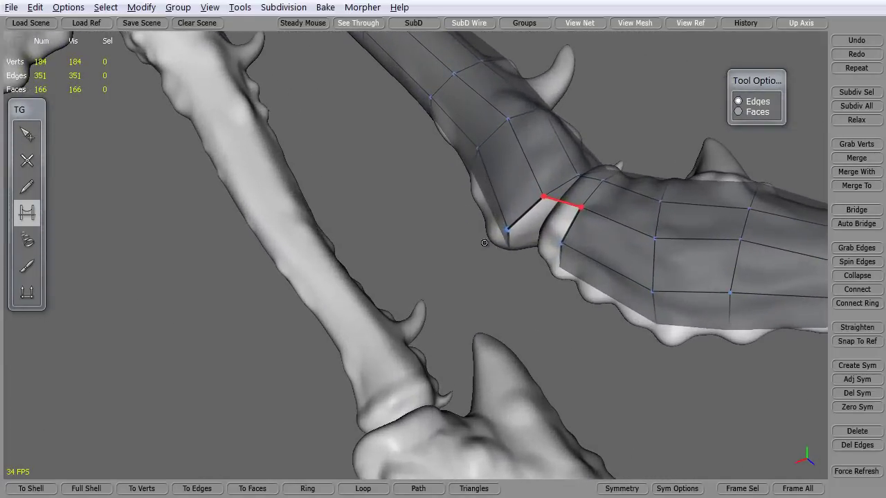
pyautogui.click(562, 202)
pyautogui.moveTo(539, 236); pyautogui.dragTo(508, 298, button='middle')
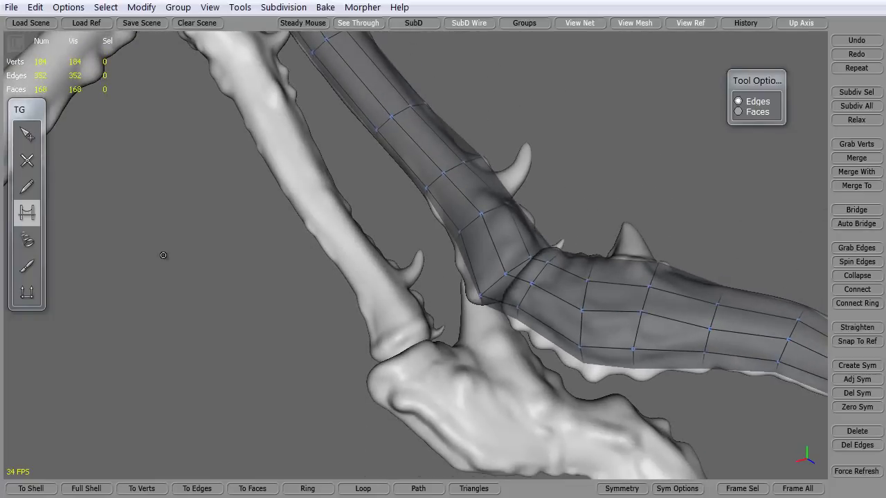
# Insert an edge loop through the edge ring beside the claw joint using SimpleEdit and Connect.
pyautogui.click(27, 134)
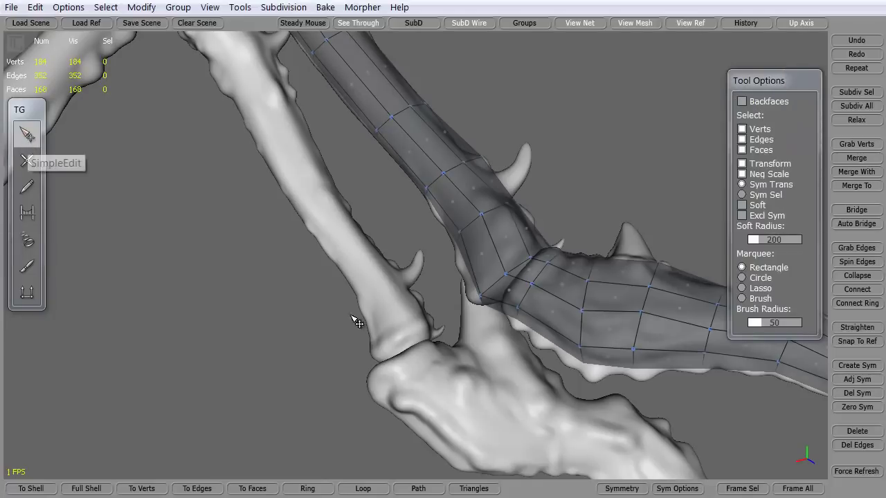
pyautogui.click(527, 284)
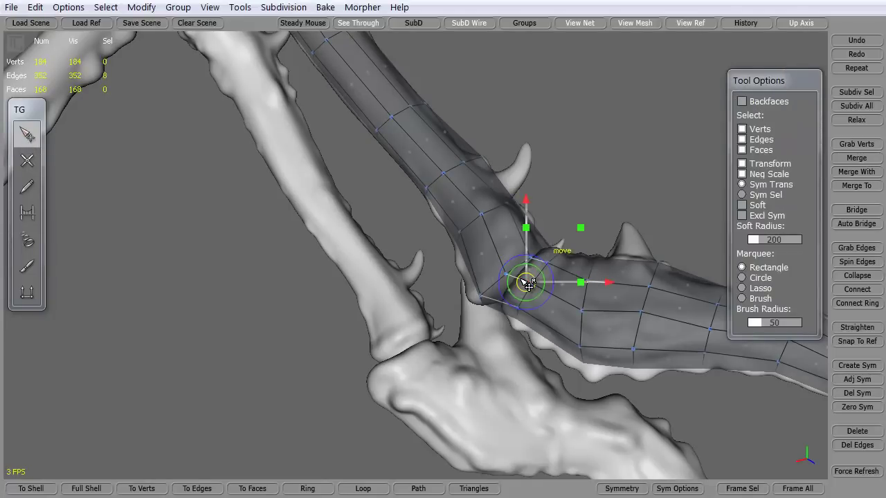
pyautogui.click(853, 290)
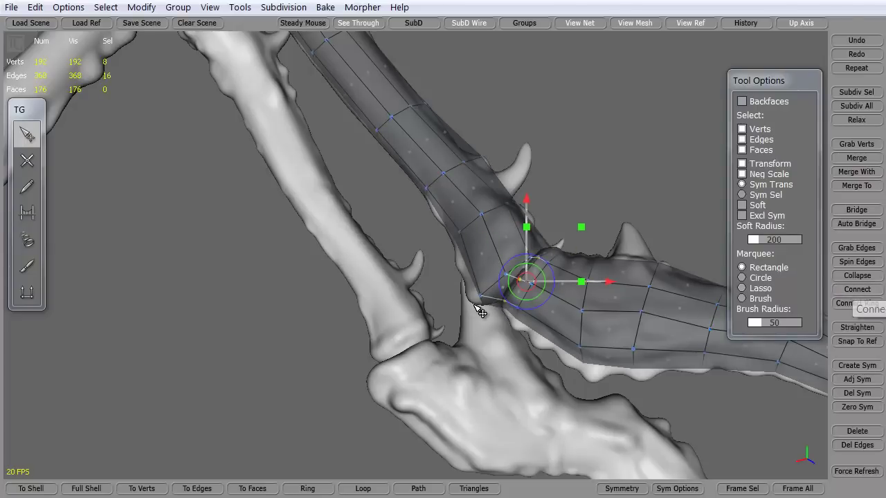
# Add an edge loop across the elbow, bringing the mesh to 208 vertices and 192 faces.
pyautogui.doubleClick(496, 301)
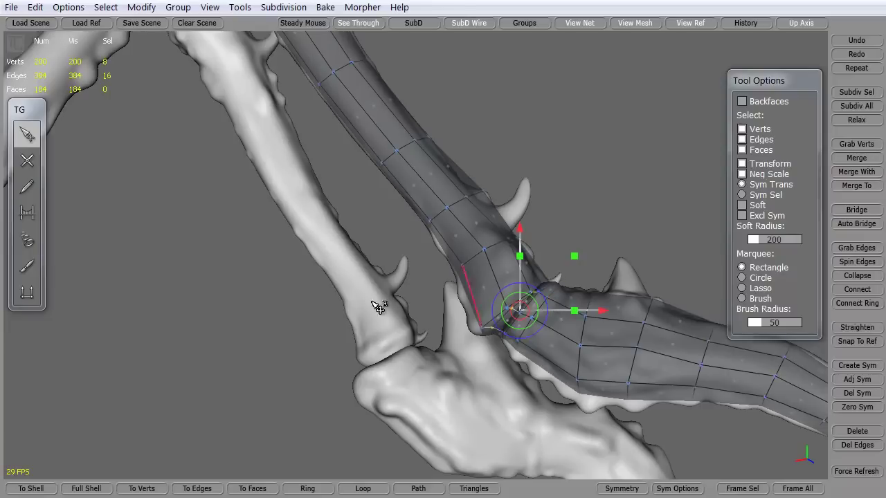
pyautogui.keyDown('alt'); pyautogui.moveTo(376, 306); pyautogui.dragTo(272, 353); pyautogui.keyUp('alt')
pyautogui.click(324, 312)
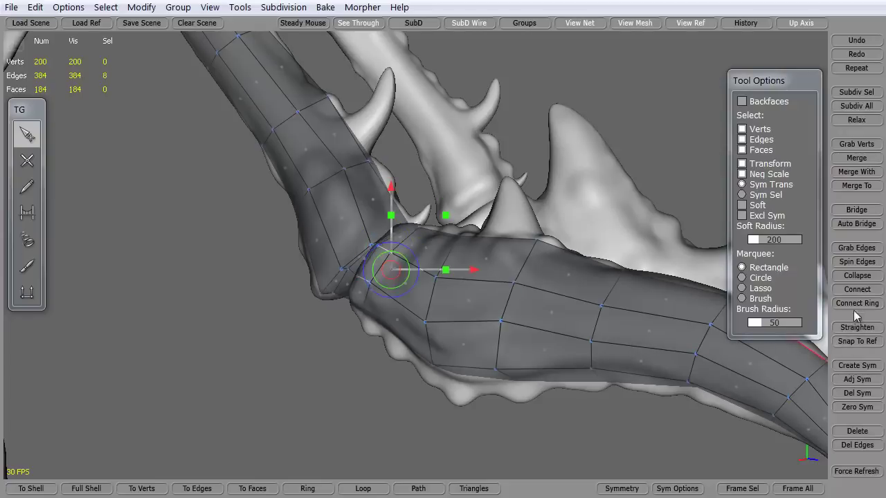
pyautogui.click(857, 290)
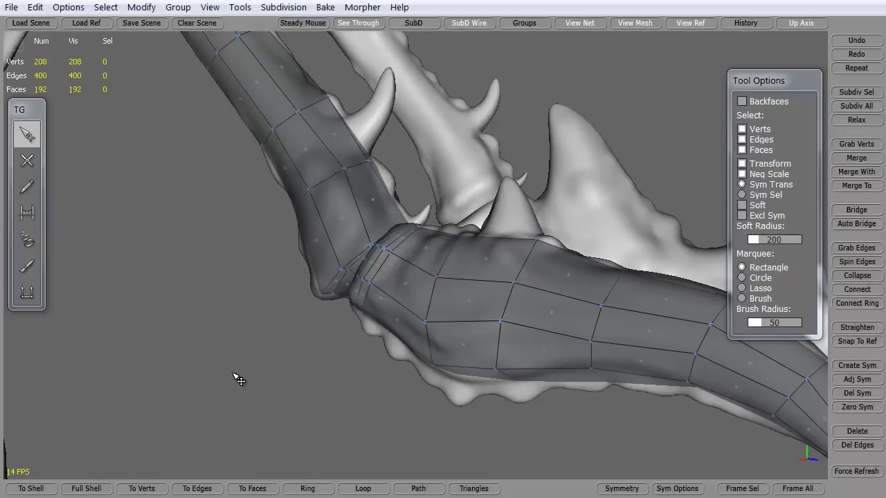
pyautogui.keyDown('alt'); pyautogui.moveTo(237, 379); pyautogui.dragTo(353, 377); pyautogui.keyUp('alt')
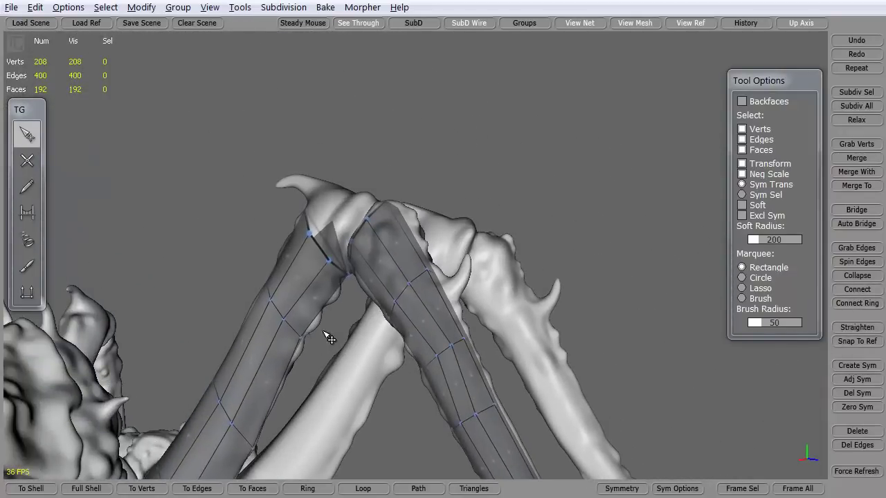
pyautogui.keyDown('alt'); pyautogui.moveTo(330, 339); pyautogui.dragTo(296, 156); pyautogui.keyUp('alt')
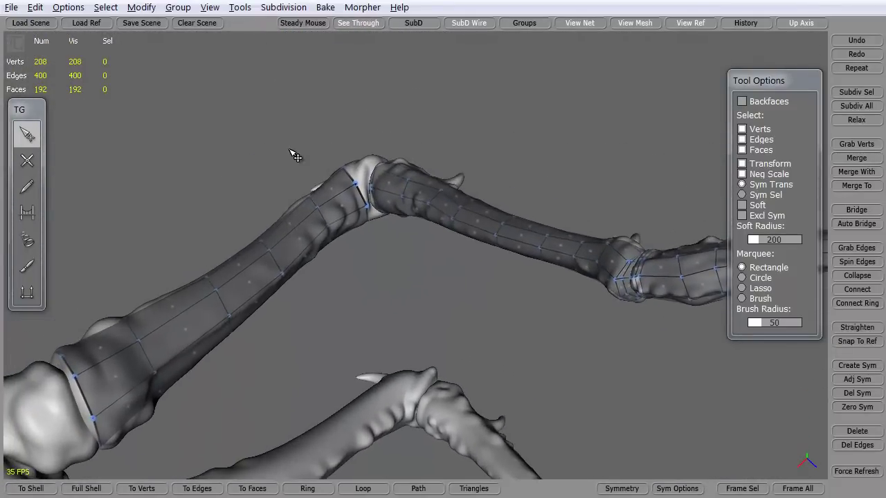
pyautogui.scroll(5, 294, 173)
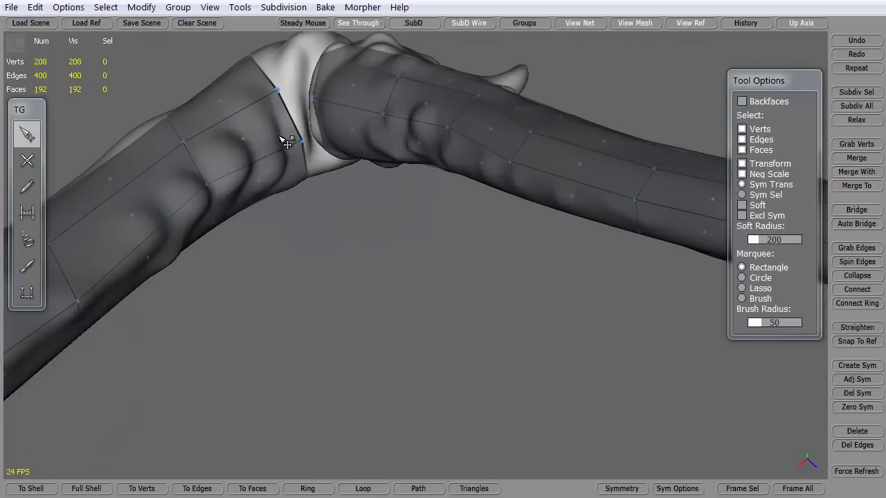
# Restrict selection to vertices only and pick a corner vertex at the upper leg joint.
pyautogui.click(299, 141)
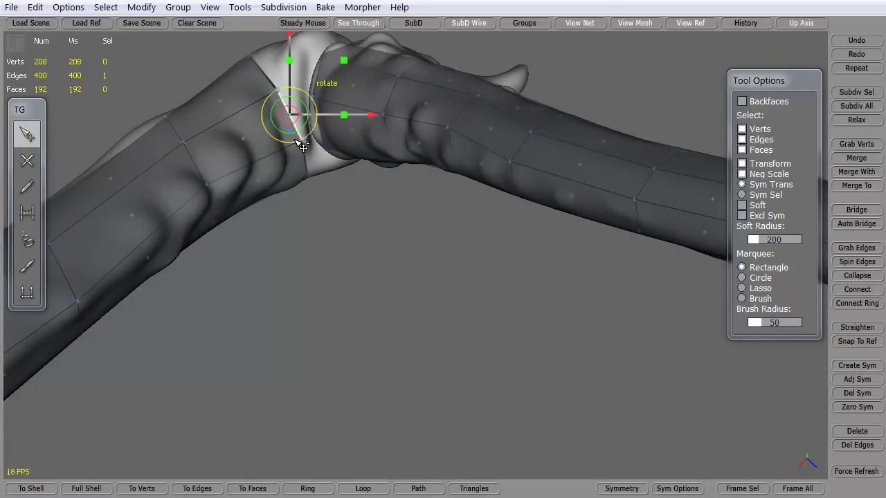
pyautogui.click(742, 151)
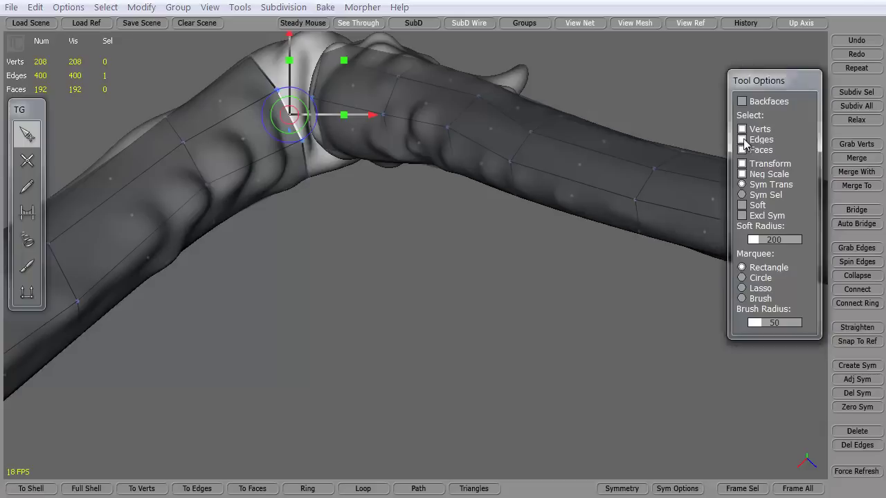
pyautogui.click(293, 138)
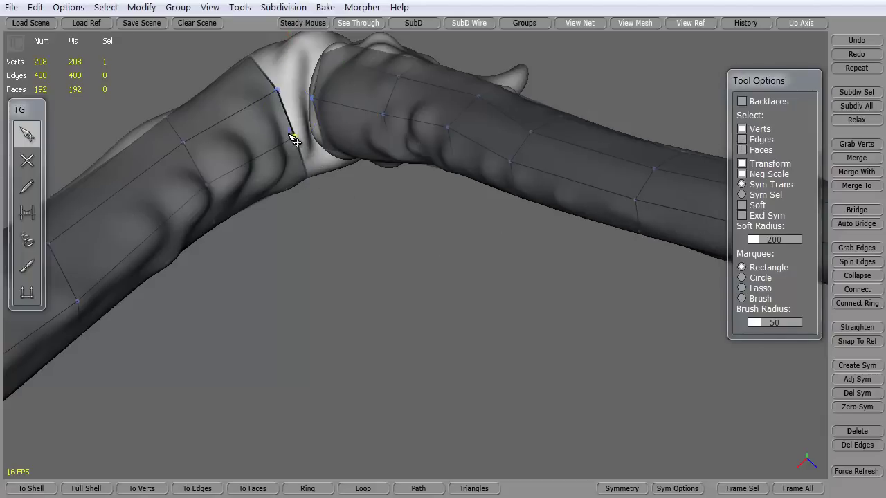
pyautogui.moveTo(234, 170); pyautogui.dragTo(237, 82, button='middle')
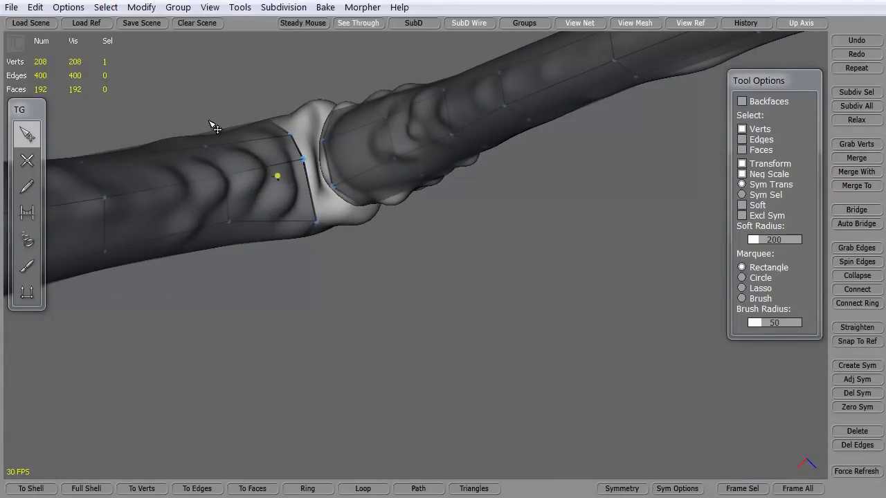
pyautogui.moveTo(215, 126); pyautogui.dragTo(291, 178, button='middle')
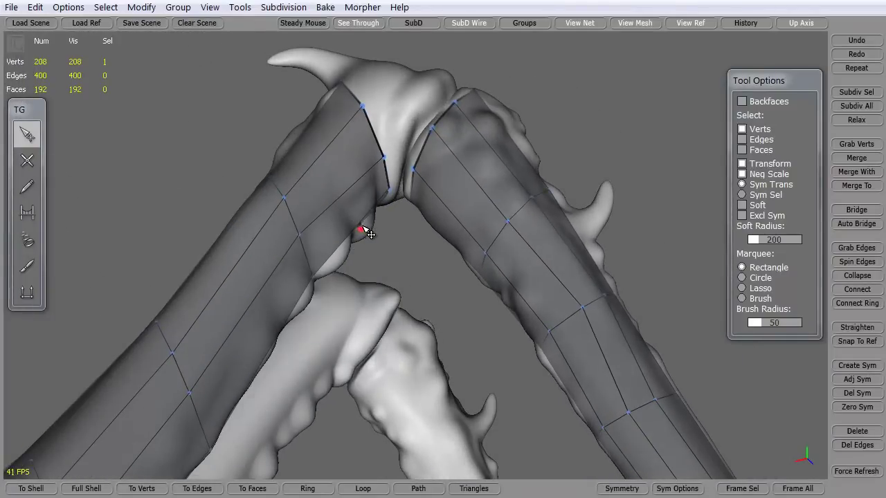
# Drag the joint's corner vertices beside the horn so both leg tube ends line up.
pyautogui.moveTo(355, 136); pyautogui.dragTo(330, 89)
pyautogui.moveTo(330, 90); pyautogui.dragTo(360, 127, button='middle')
pyautogui.moveTo(379, 69); pyautogui.dragTo(404, 92)
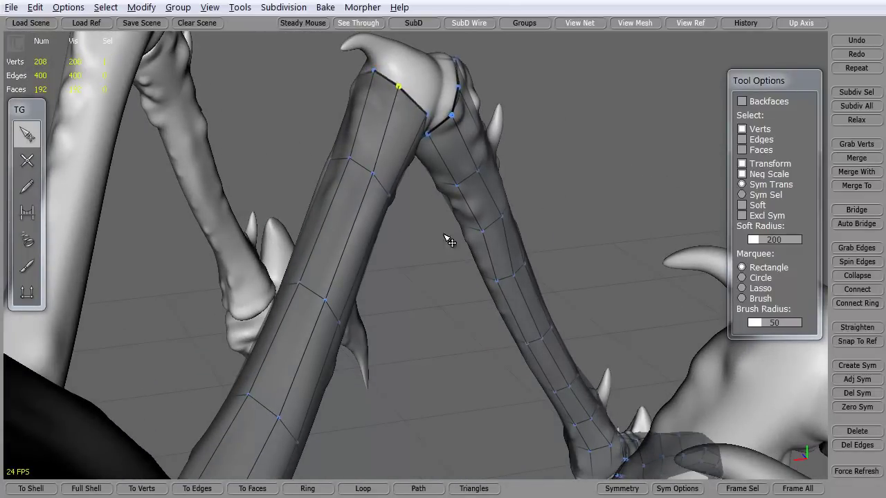
pyautogui.moveTo(450, 240); pyautogui.dragTo(352, 239, button='middle')
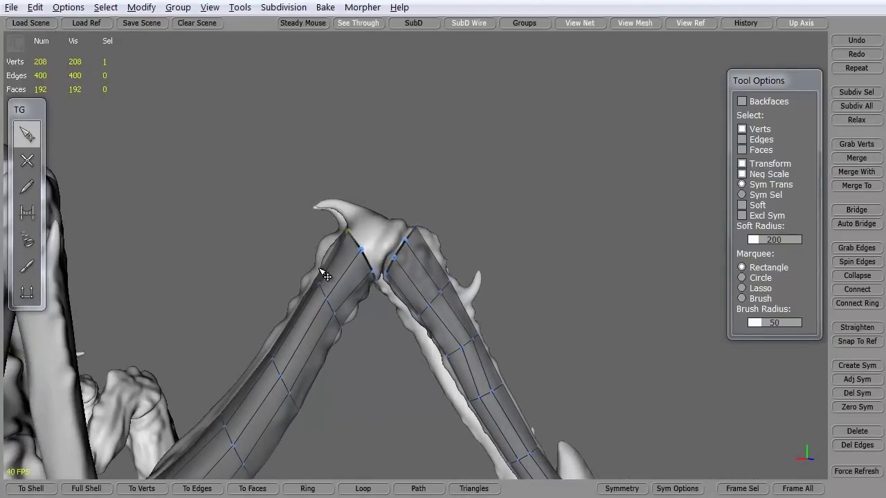
pyautogui.moveTo(325, 275); pyautogui.dragTo(351, 296, button='middle')
pyautogui.moveTo(298, 293); pyautogui.dragTo(279, 284, button='middle')
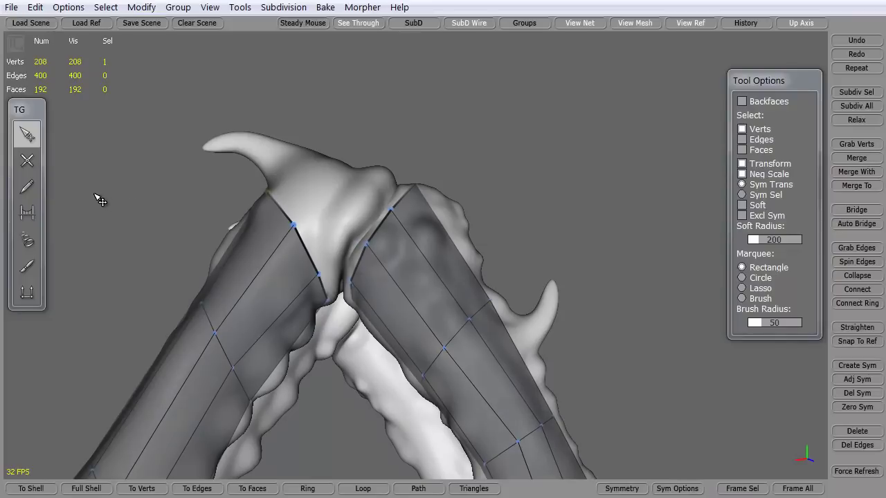
# Bridge a first face across the joint between the two leg tubes.
pyautogui.click(27, 212)
pyautogui.moveTo(358, 260); pyautogui.dragTo(338, 215)
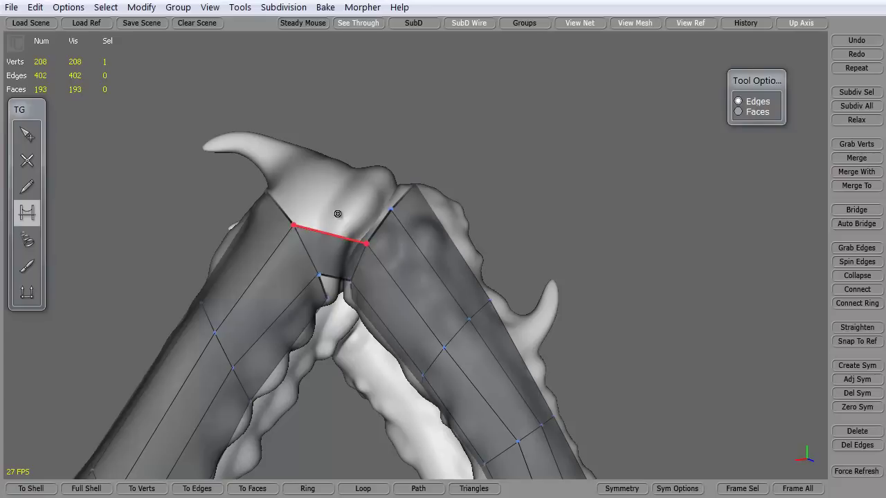
pyautogui.click(41, 161)
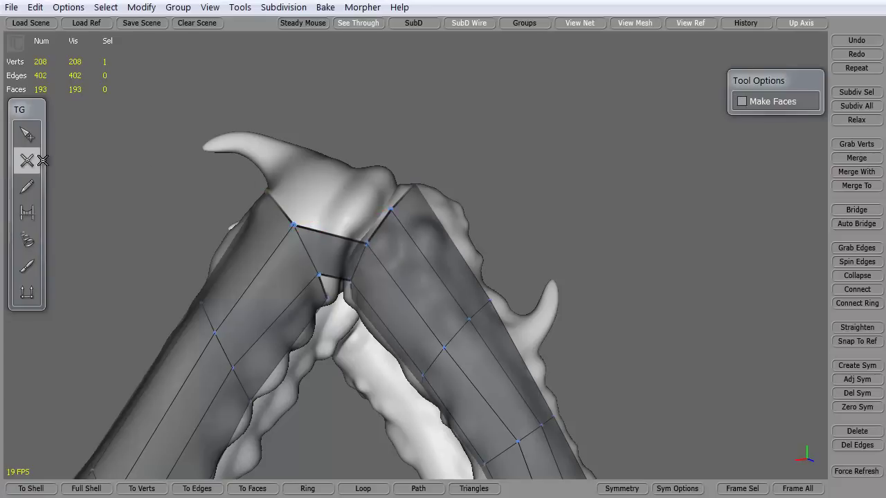
pyautogui.click(387, 208)
pyautogui.moveTo(279, 360); pyautogui.dragTo(272, 123, button='middle')
# Add two edge loops across the bent limb.
pyautogui.click(27, 134)
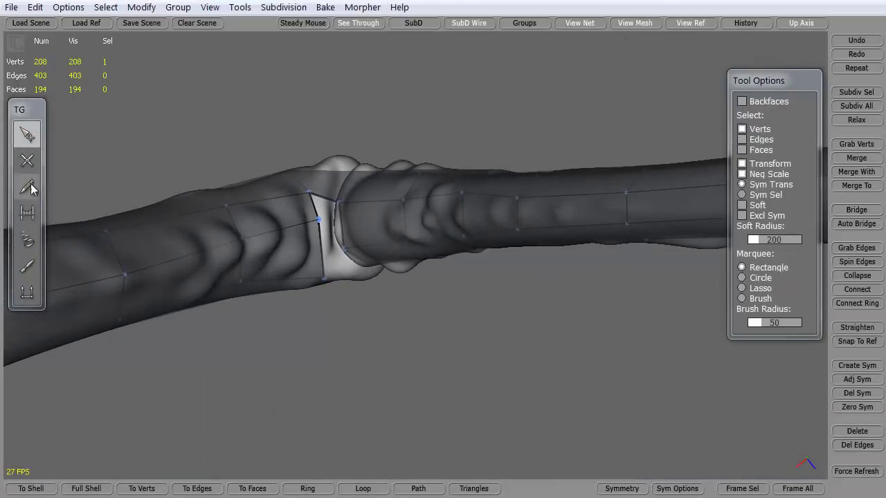
pyautogui.click(27, 212)
pyautogui.click(333, 239)
pyautogui.moveTo(333, 240); pyautogui.dragTo(291, 128, button='middle')
pyautogui.click(322, 316)
pyautogui.moveTo(322, 315); pyautogui.dragTo(270, 248, button='middle')
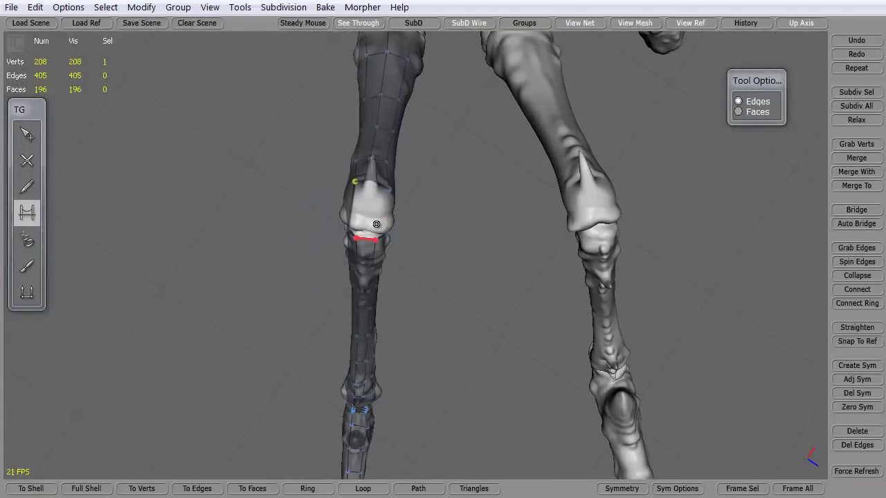
pyautogui.moveTo(365, 205); pyautogui.dragTo(381, 153, button='middle')
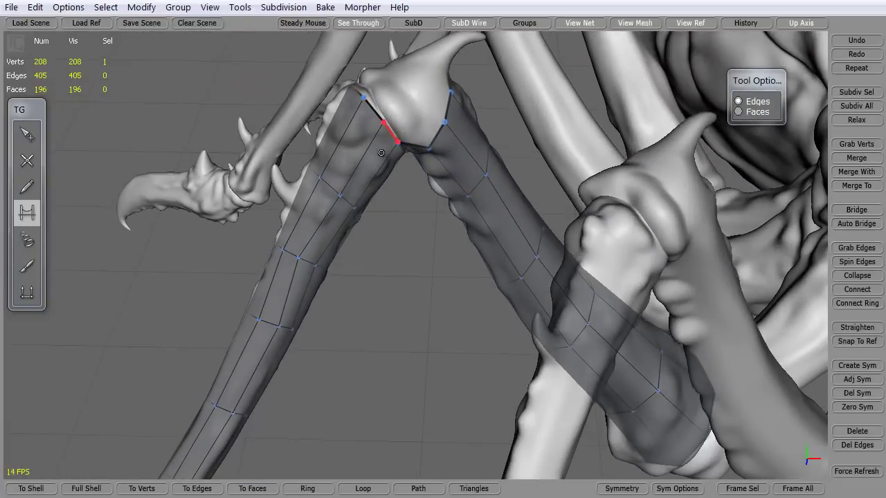
# Draw edges closing two more faces at the leg joint.
pyautogui.press('2')
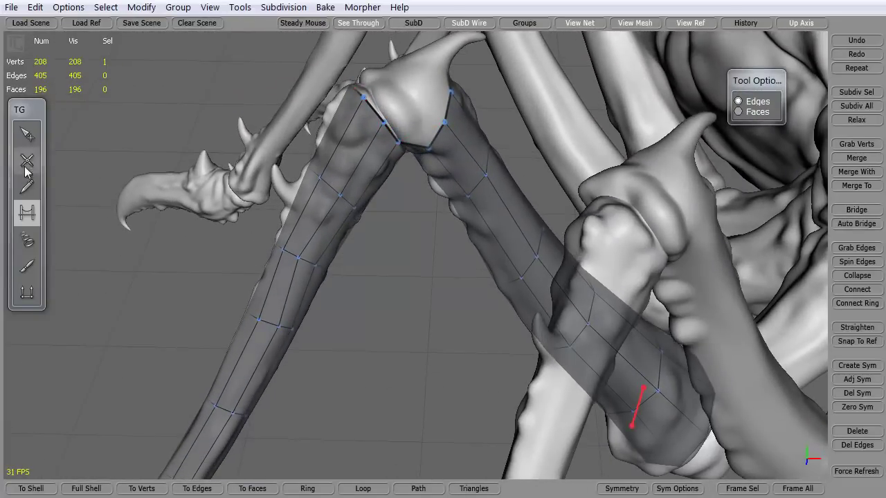
pyautogui.click(386, 119)
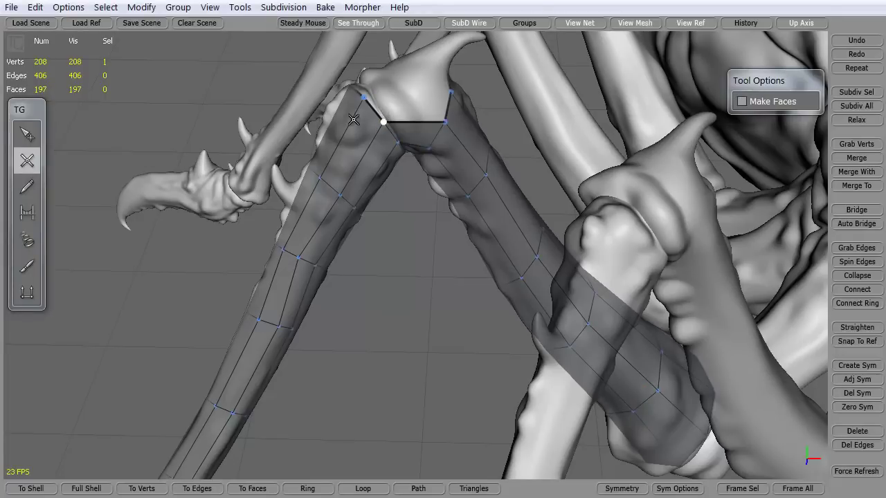
pyautogui.press('1')
pyautogui.press('2')
pyautogui.click(449, 91)
pyautogui.moveTo(331, 159); pyautogui.dragTo(315, 346, button='middle')
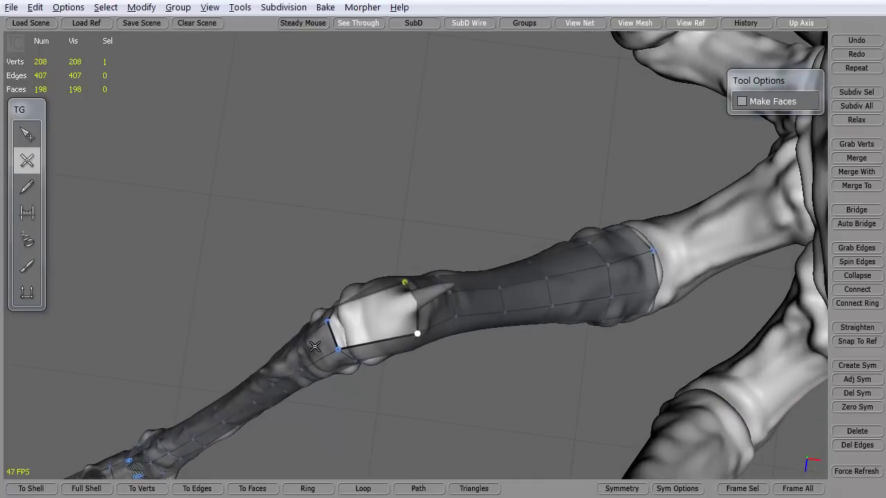
# Close the remaining knee gap with faces, bringing the mesh to 200 faces.
pyautogui.click(27, 134)
pyautogui.moveTo(339, 315); pyautogui.dragTo(257, 460, button='middle')
pyautogui.click(27, 161)
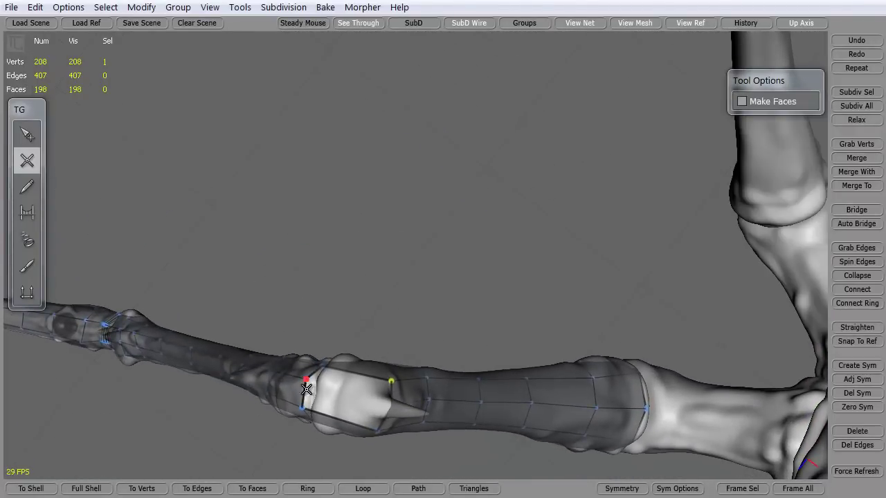
pyautogui.moveTo(426, 441); pyautogui.dragTo(344, 285, button='middle')
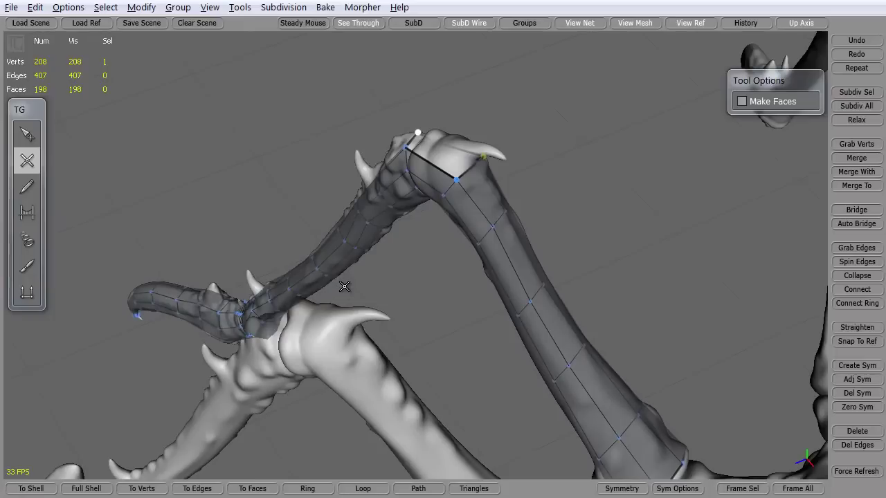
pyautogui.click(476, 165)
pyautogui.moveTo(351, 245); pyautogui.dragTo(256, 317, button='middle')
# In edge selection mode, connect the eight-edge ring at the knee into a first new loop.
pyautogui.click(27, 134)
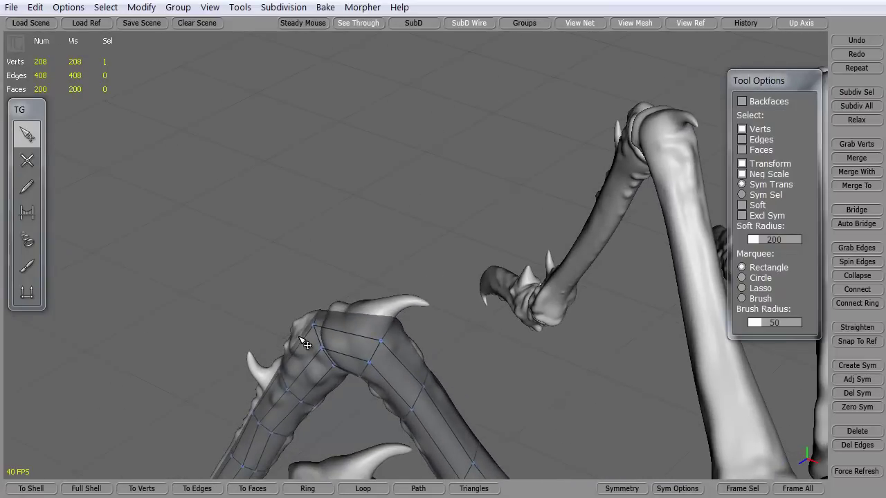
pyautogui.click(742, 139)
pyautogui.click(355, 340)
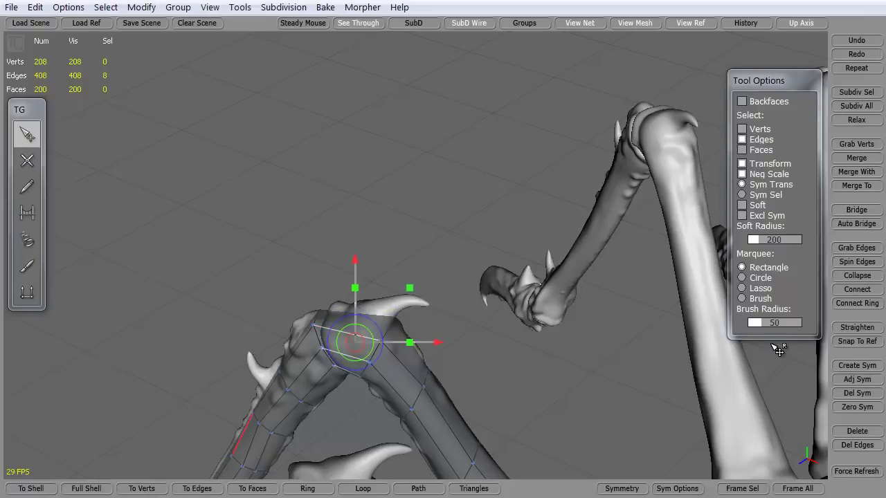
pyautogui.click(857, 289)
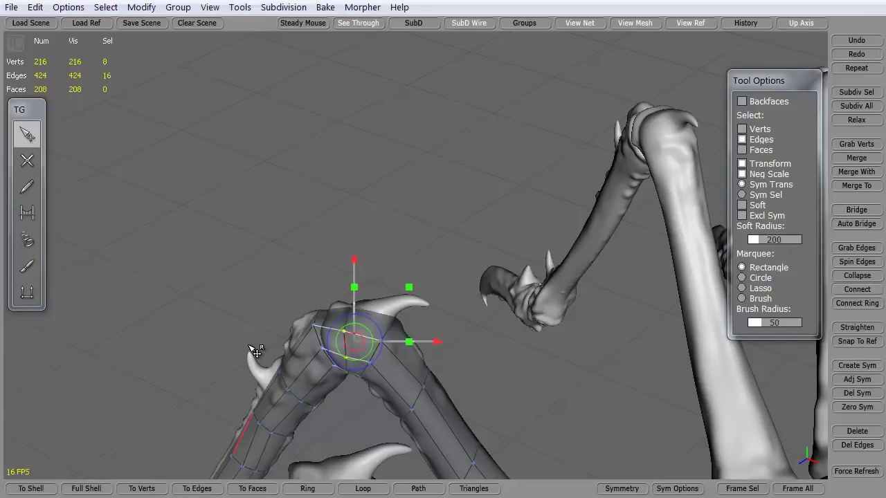
# Connect two more edge rings at the knee, reaching 224 faces.
pyautogui.doubleClick(330, 340)
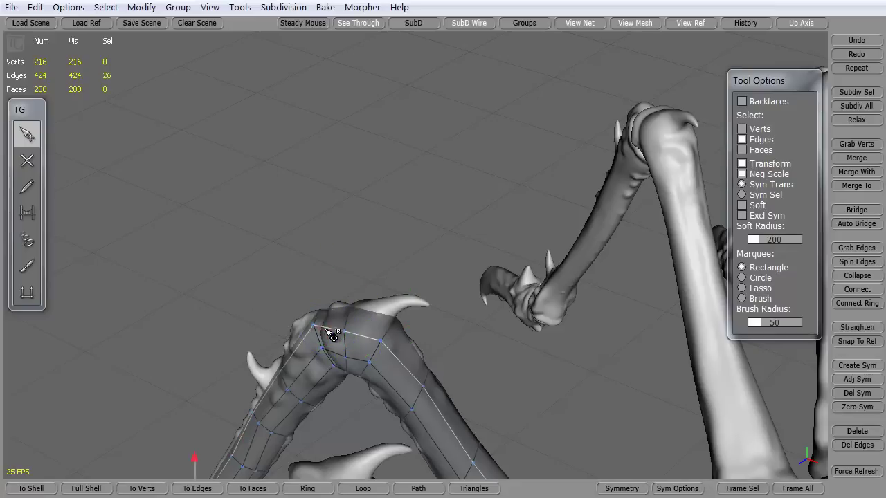
pyautogui.click(366, 343)
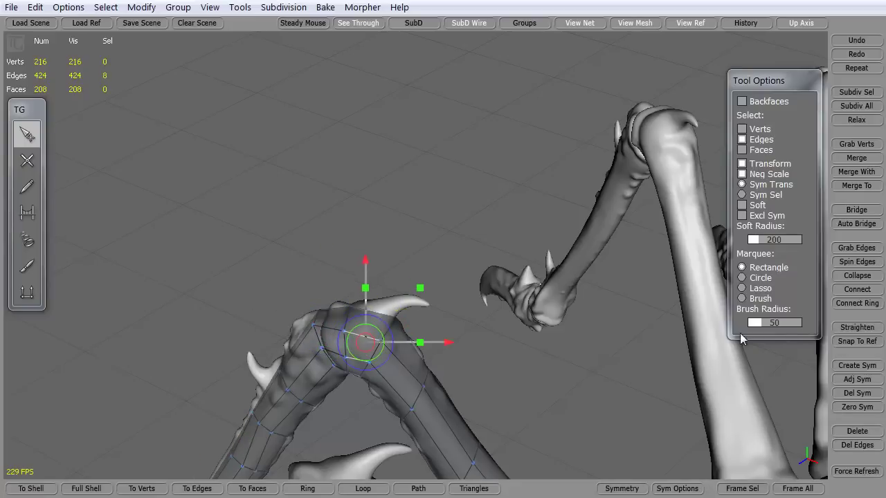
pyautogui.click(857, 290)
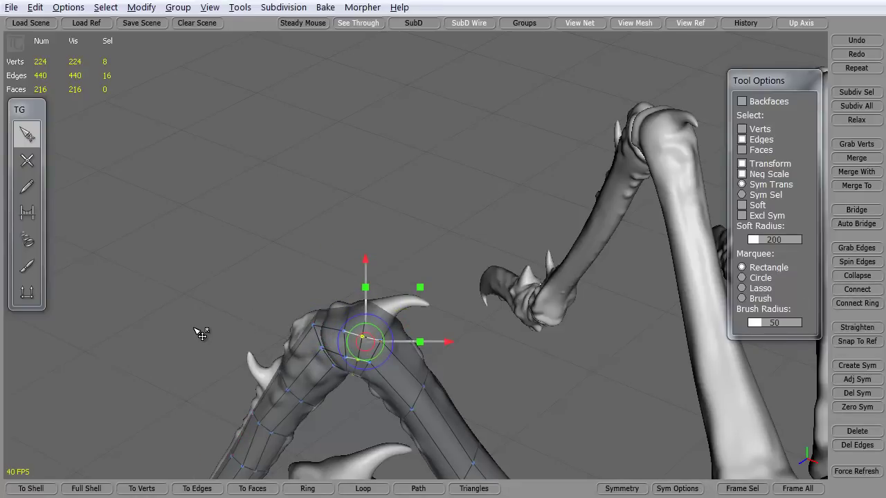
pyautogui.keyDown('alt'); pyautogui.moveTo(194, 336); pyautogui.dragTo(339, 285); pyautogui.keyUp('alt')
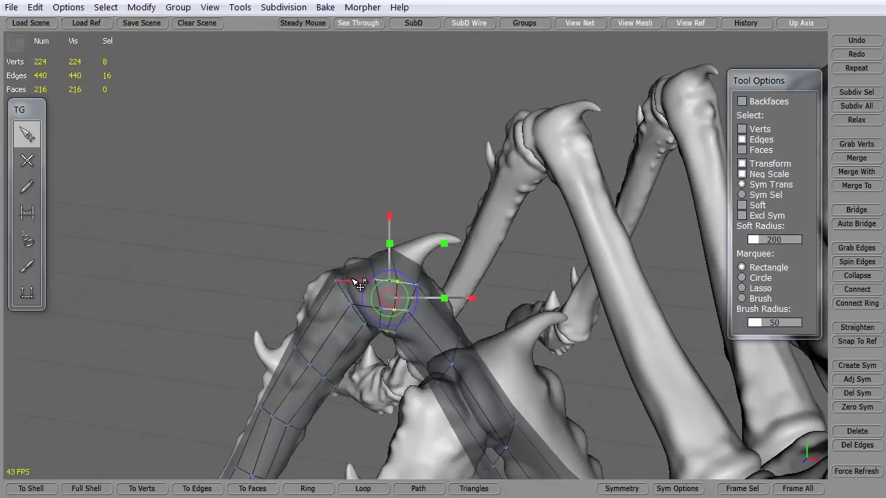
pyautogui.click(359, 284)
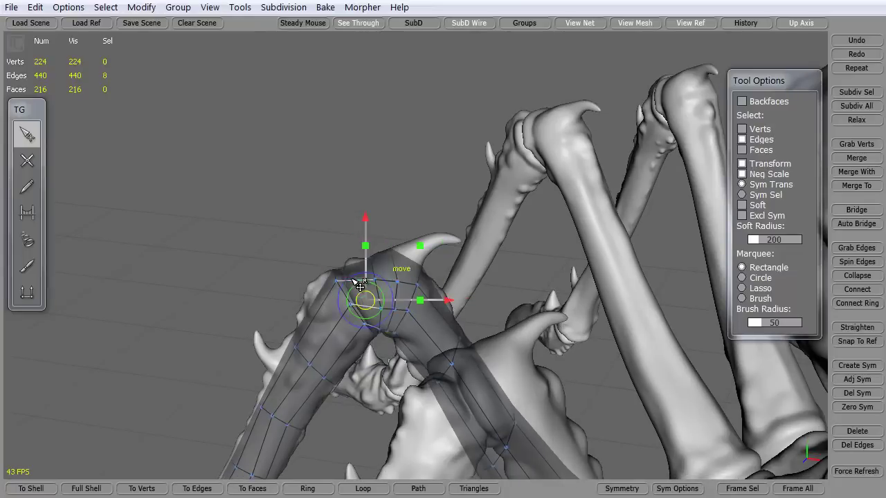
pyautogui.click(857, 289)
pyautogui.keyDown('alt'); pyautogui.moveTo(249, 341); pyautogui.dragTo(290, 327); pyautogui.keyUp('alt')
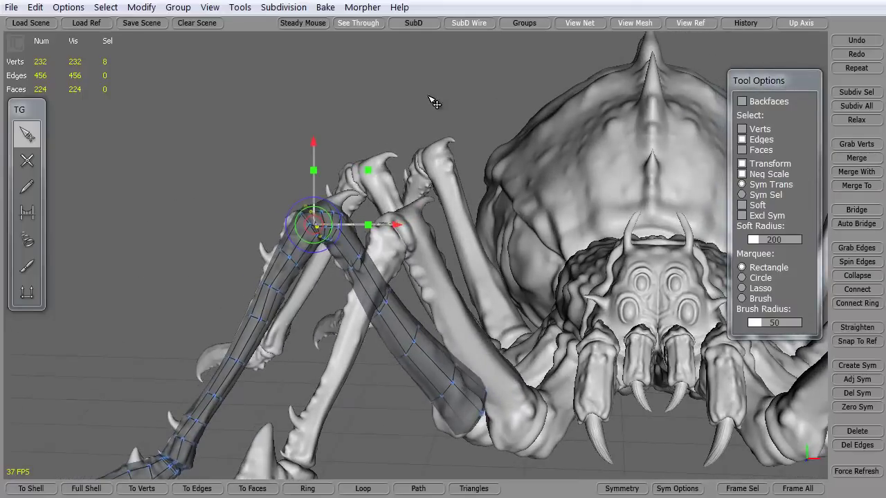
pyautogui.click(681, 24)
pyautogui.keyDown('alt'); pyautogui.moveTo(218, 265); pyautogui.dragTo(142, 245); pyautogui.keyUp('alt')
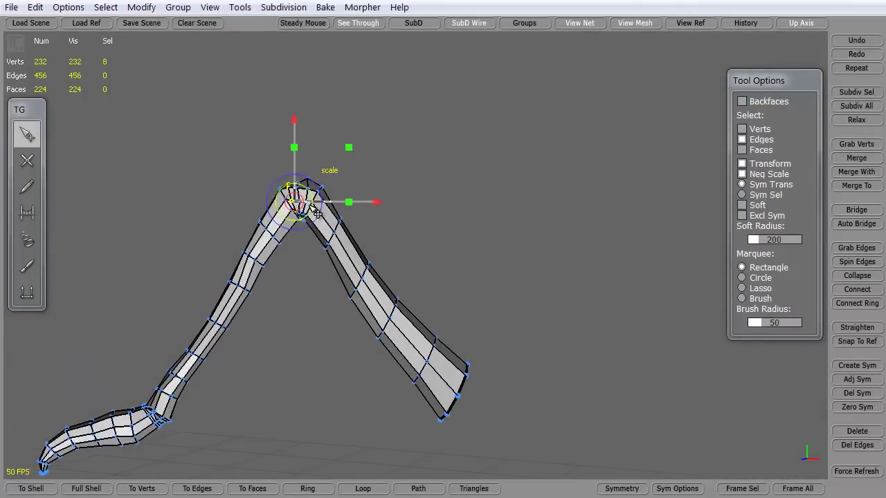
pyautogui.keyDown('alt'); pyautogui.moveTo(102, 353); pyautogui.dragTo(175, 300, button='middle'); pyautogui.keyUp('alt')
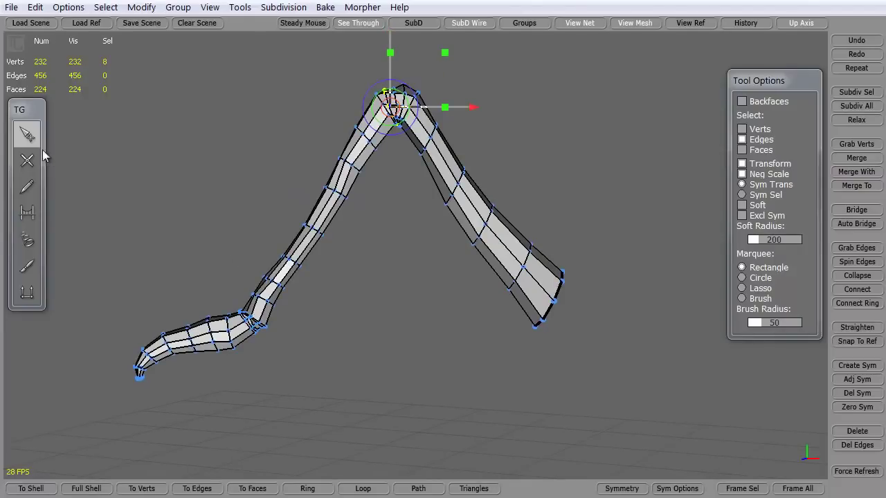
pyautogui.keyDown('alt'); pyautogui.moveTo(160, 204); pyautogui.dragTo(174, 222); pyautogui.keyUp('alt')
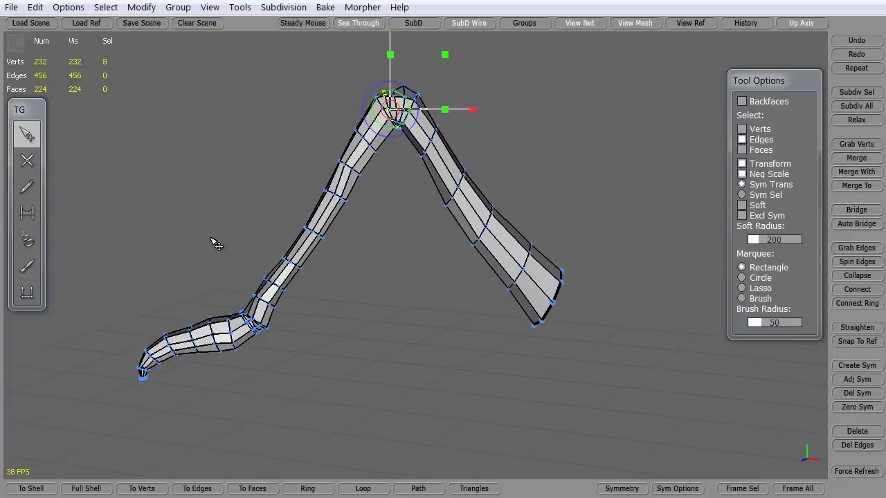
pyautogui.click(694, 23)
pyautogui.keyDown('alt'); pyautogui.moveTo(393, 317); pyautogui.dragTo(386, 336); pyautogui.keyUp('alt')
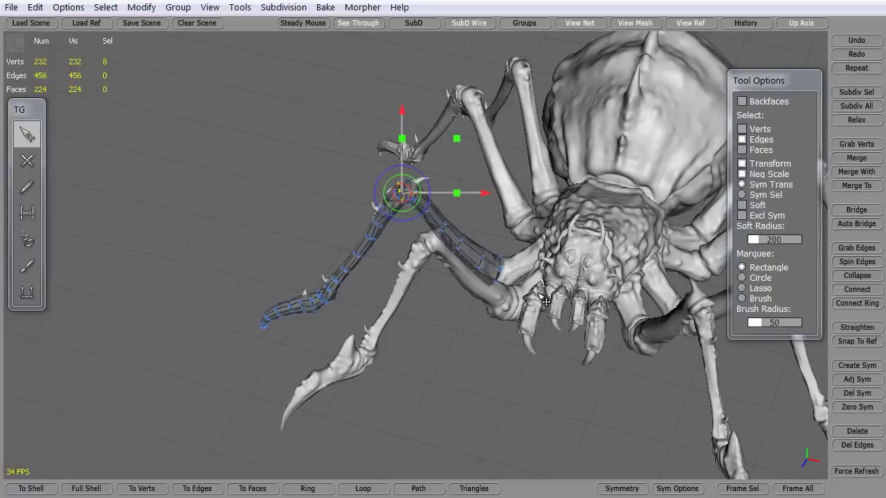
pyautogui.keyDown('alt'); pyautogui.moveTo(464, 369); pyautogui.dragTo(484, 322); pyautogui.keyUp('alt')
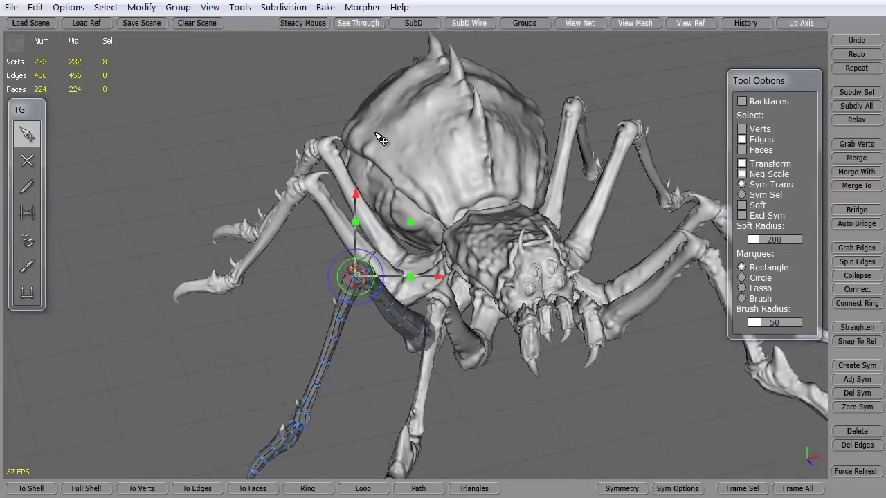
pyautogui.keyDown('alt'); pyautogui.moveTo(298, 304); pyautogui.dragTo(401, 387); pyautogui.keyUp('alt')
pyautogui.click(27, 161)
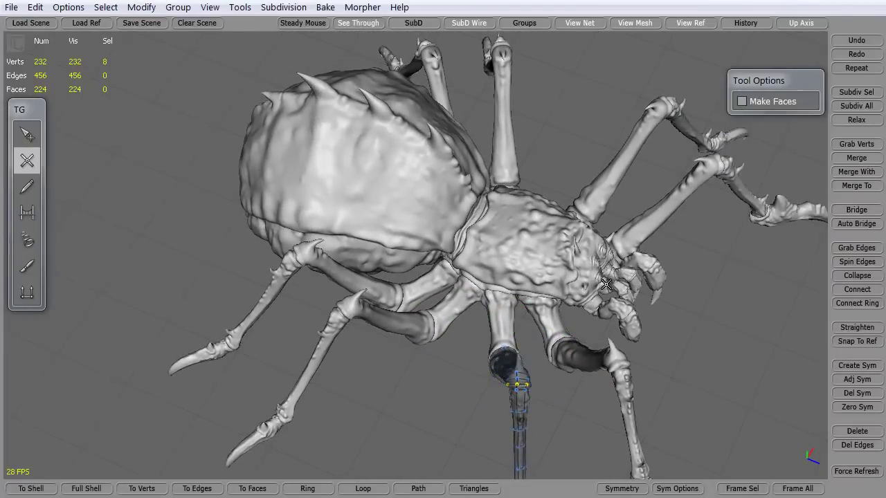
pyautogui.keyDown('alt'); pyautogui.moveTo(466, 437); pyautogui.dragTo(221, 329); pyautogui.keyUp('alt')
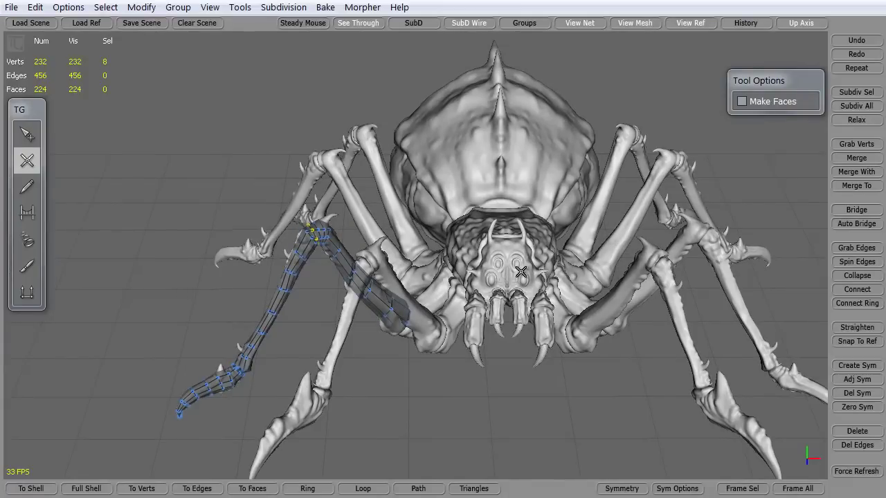
pyautogui.keyDown('alt'); pyautogui.moveTo(507, 313); pyautogui.dragTo(470, 312); pyautogui.keyUp('alt')
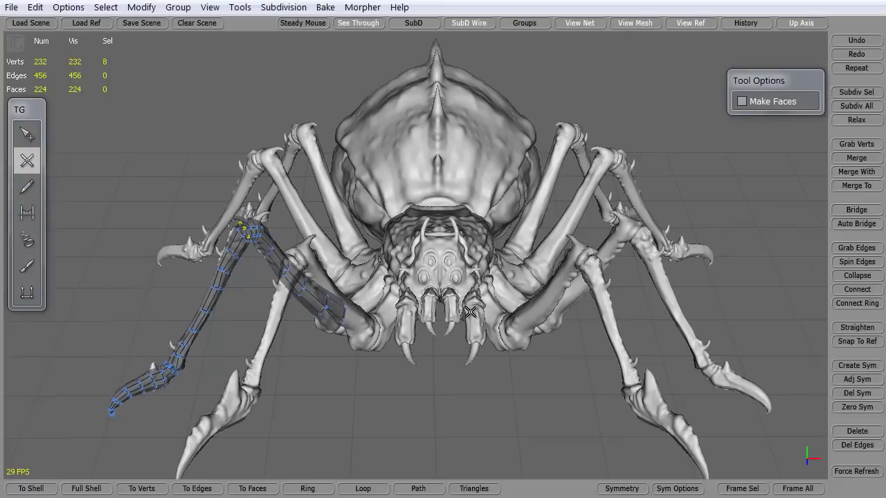